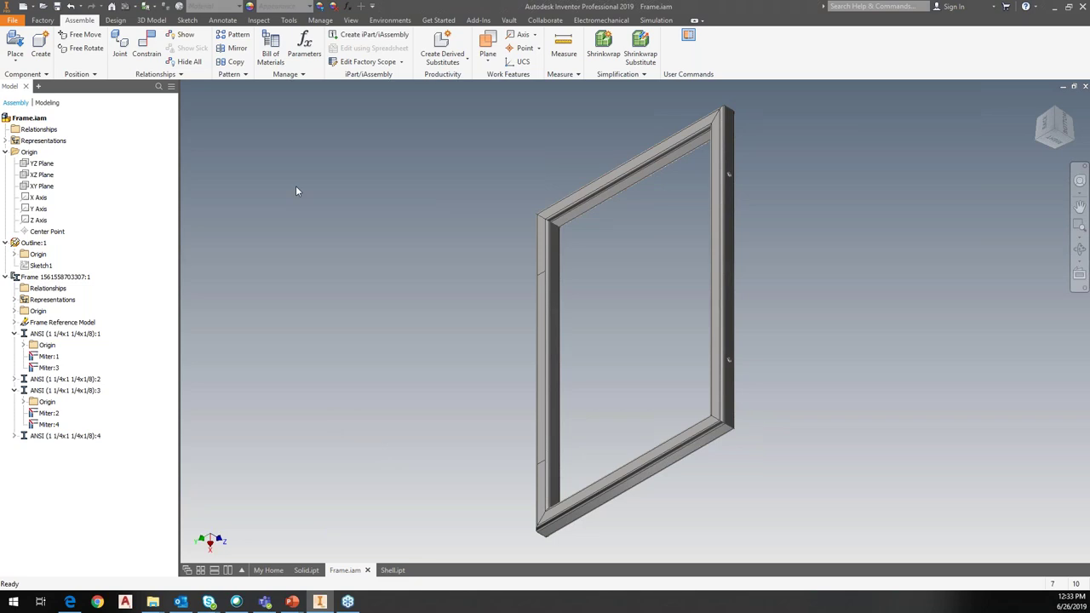
Activate the Autodesk Nastran In-CAD environment for the frame assembly and open the Beam 4 idealization for editing
left_click(390, 21)
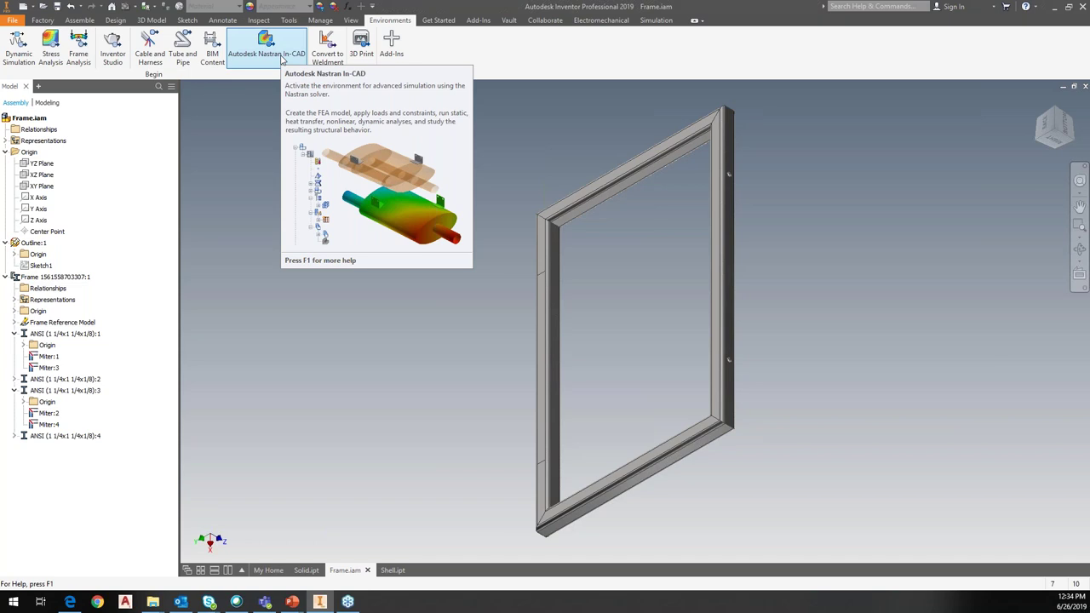
left_click(282, 58)
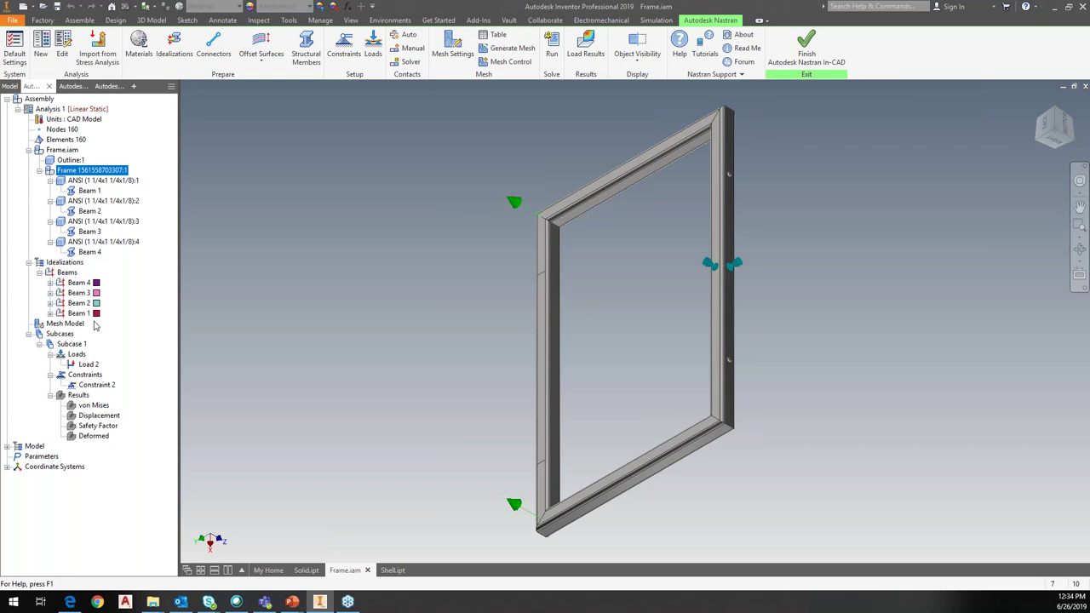
right_click(76, 284)
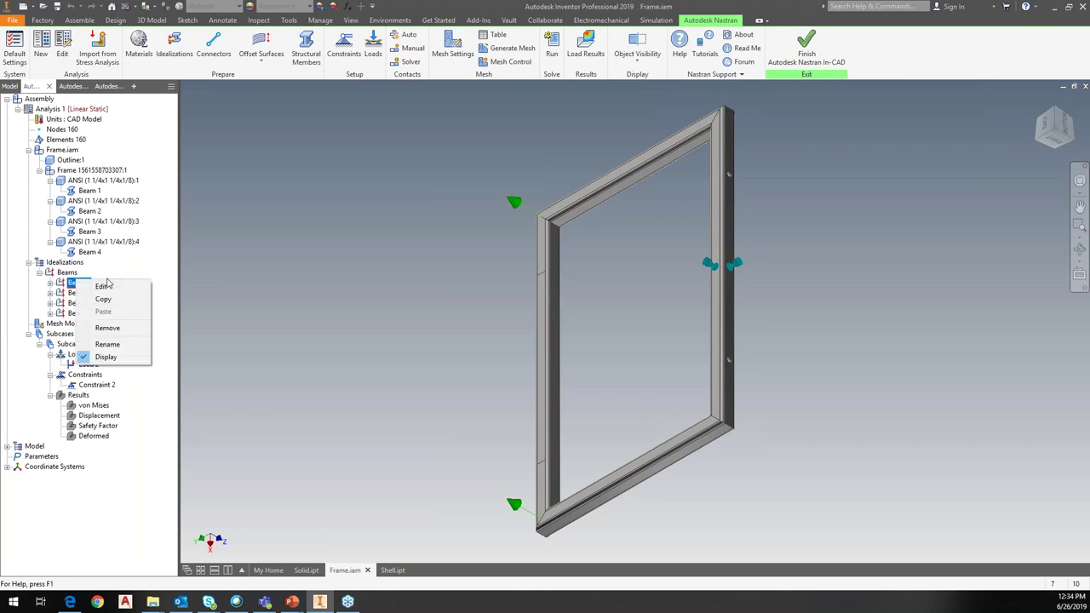
left_click(111, 289)
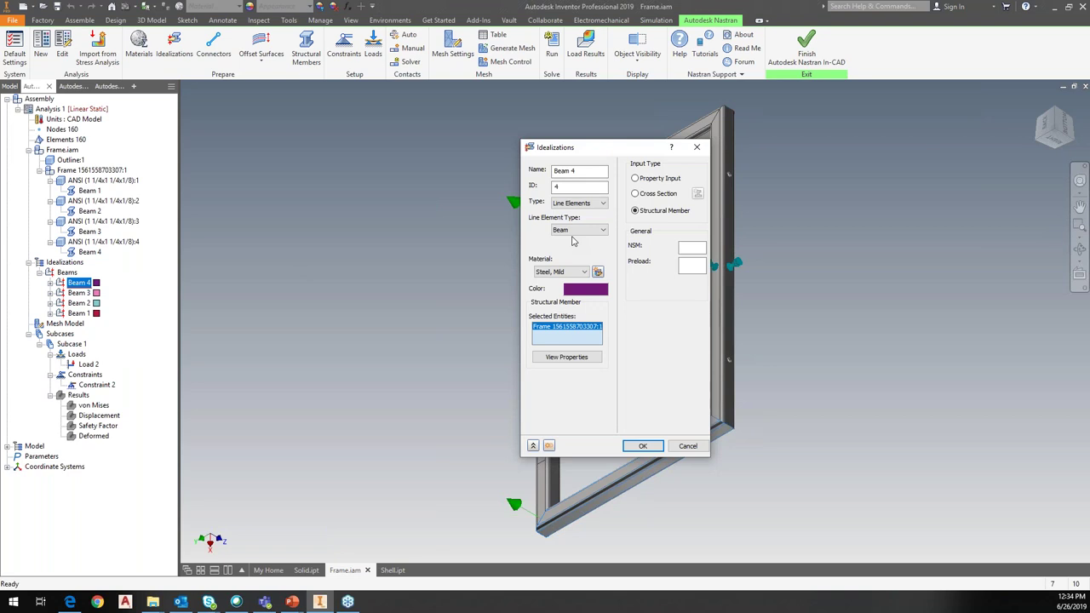
Review the available line element types for the Beam 4 idealization, keeping Beam selected
left_click(601, 231)
left_click(601, 232)
left_click(580, 233)
left_click(580, 233)
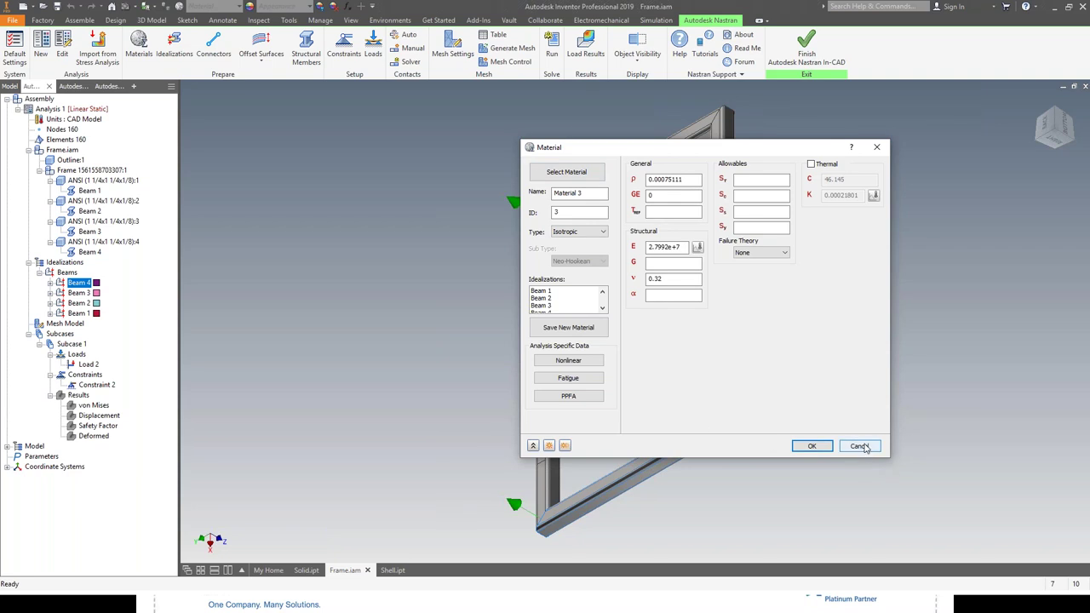
Browse the Autodesk Material Library down to the AISI steels in the material database, and cancel the new material
left_click(568, 174)
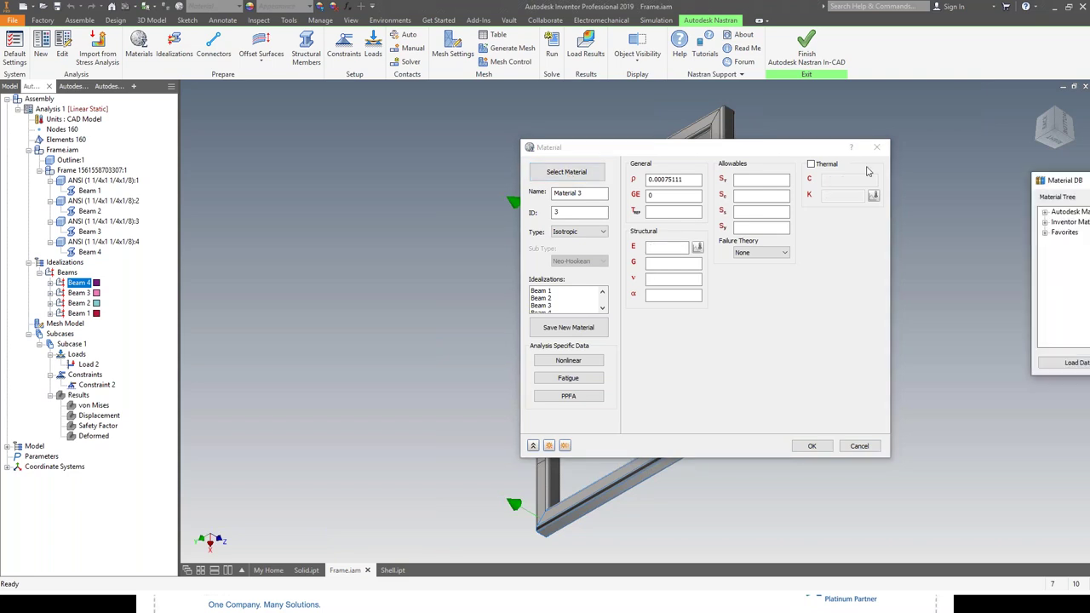
left_click_drag(1071, 184, 774, 175)
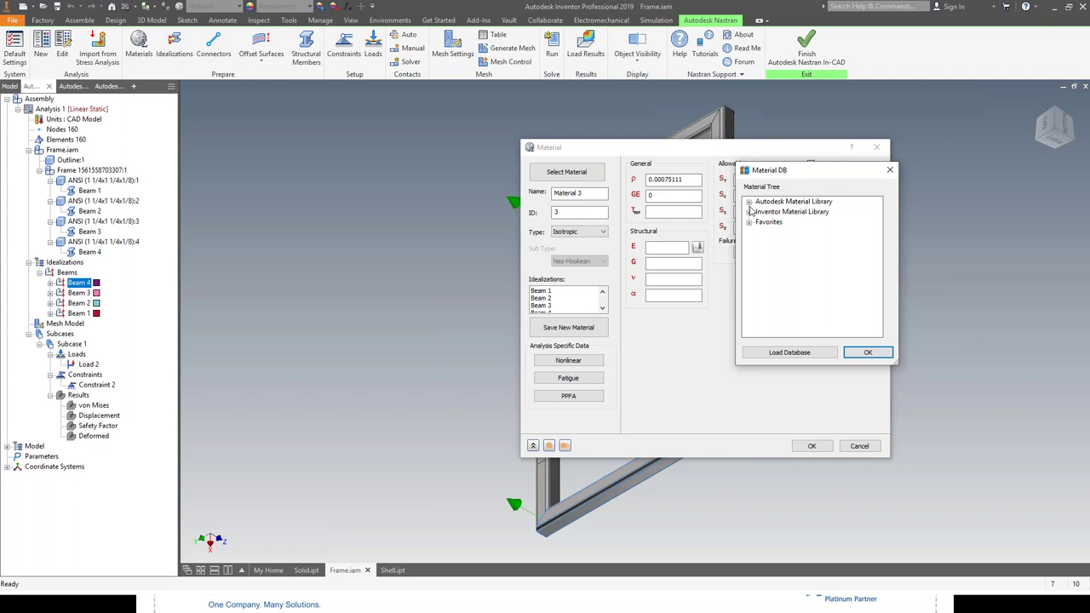
left_click(748, 204)
left_click_drag(878, 213, 884, 186)
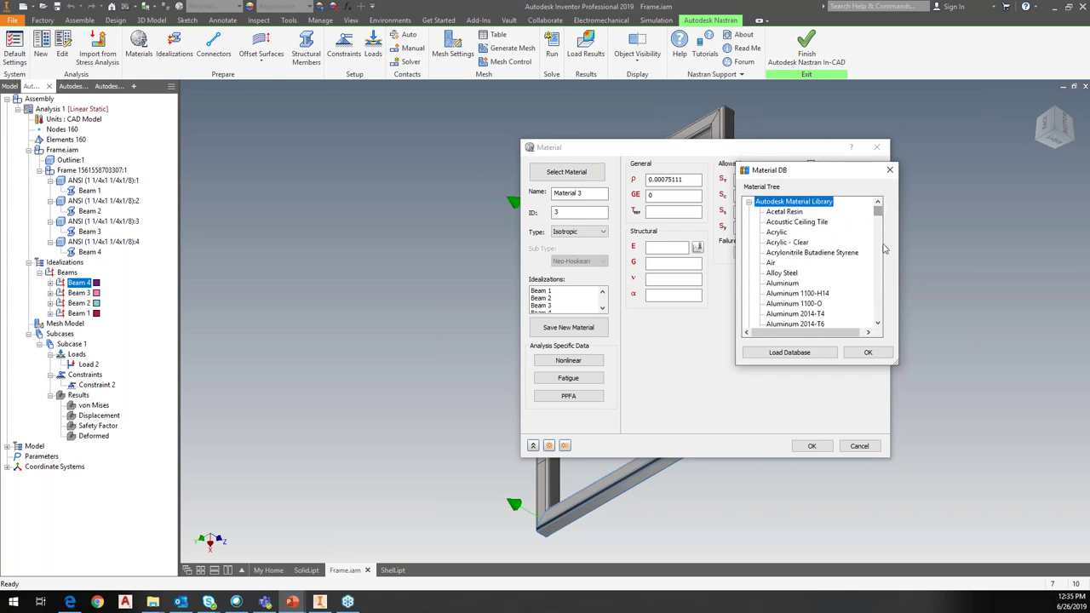
scroll(879, 230, "down", 5)
left_click_drag(880, 230, 873, 311)
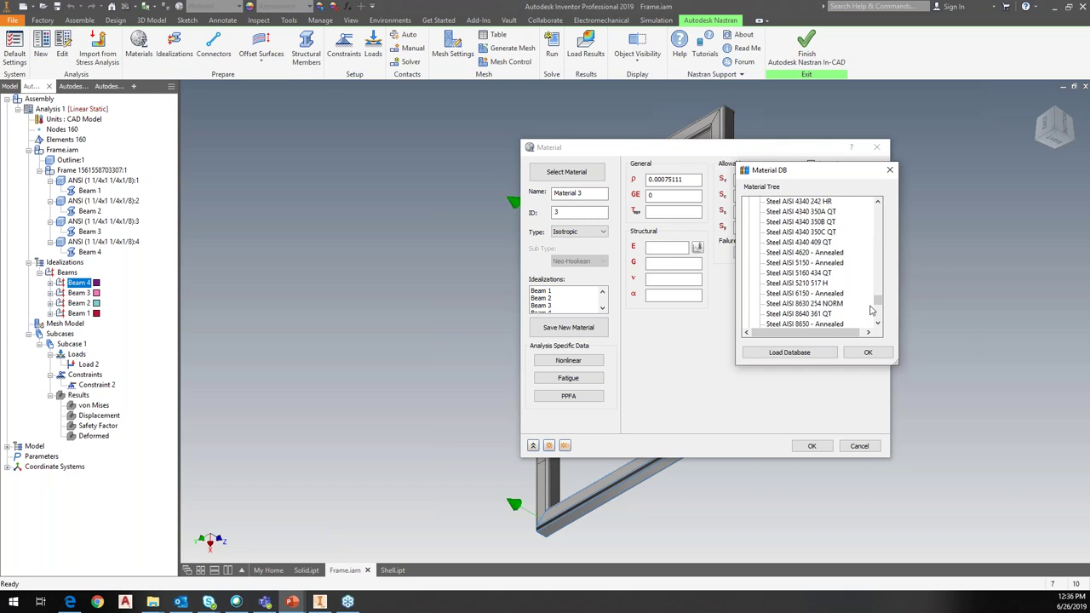
left_click(882, 356)
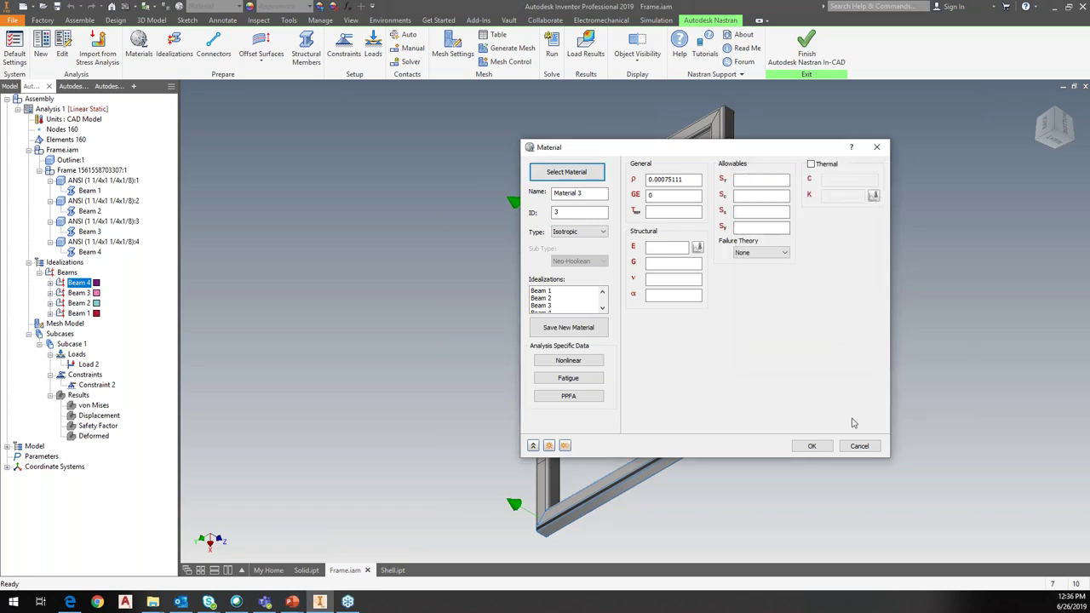
left_click(860, 446)
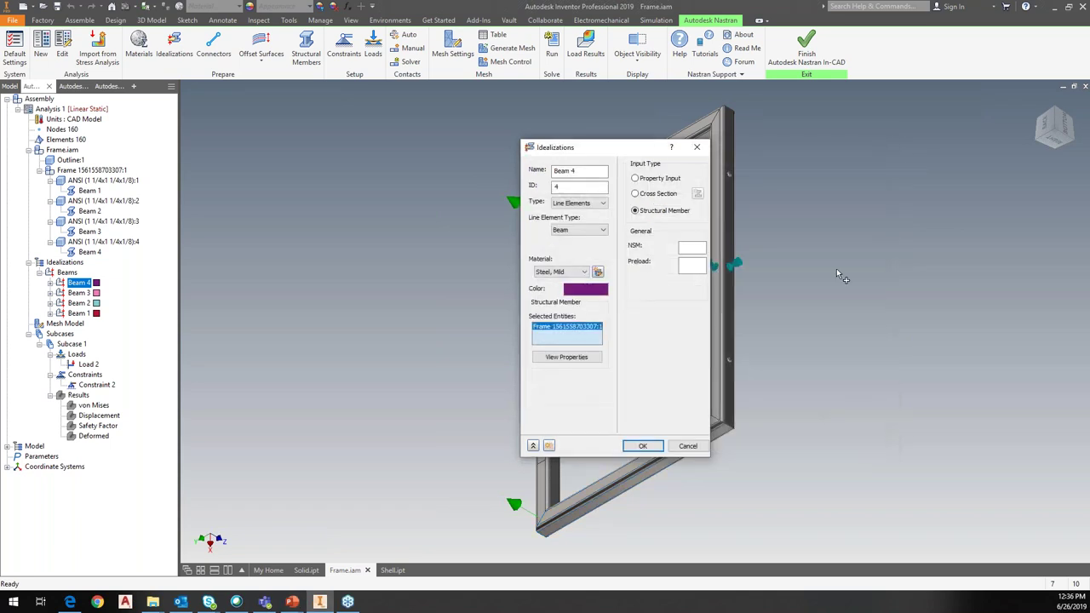
Check the materials offered for Beam 4, keep Steel, Mild, and accept the idealization
left_click(584, 273)
left_click(558, 282)
left_click(585, 272)
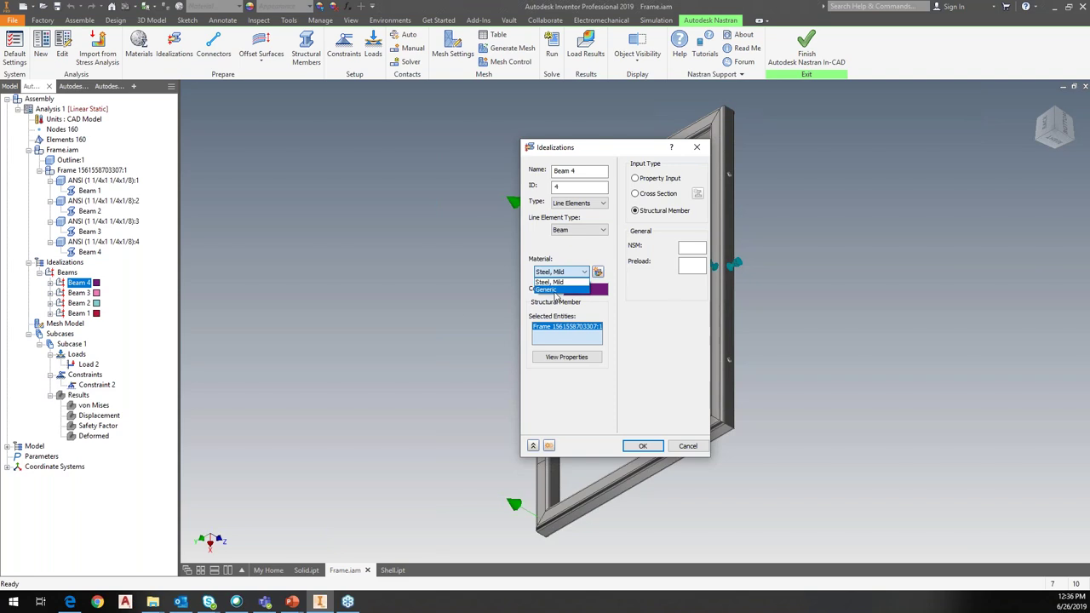
left_click(400, 306)
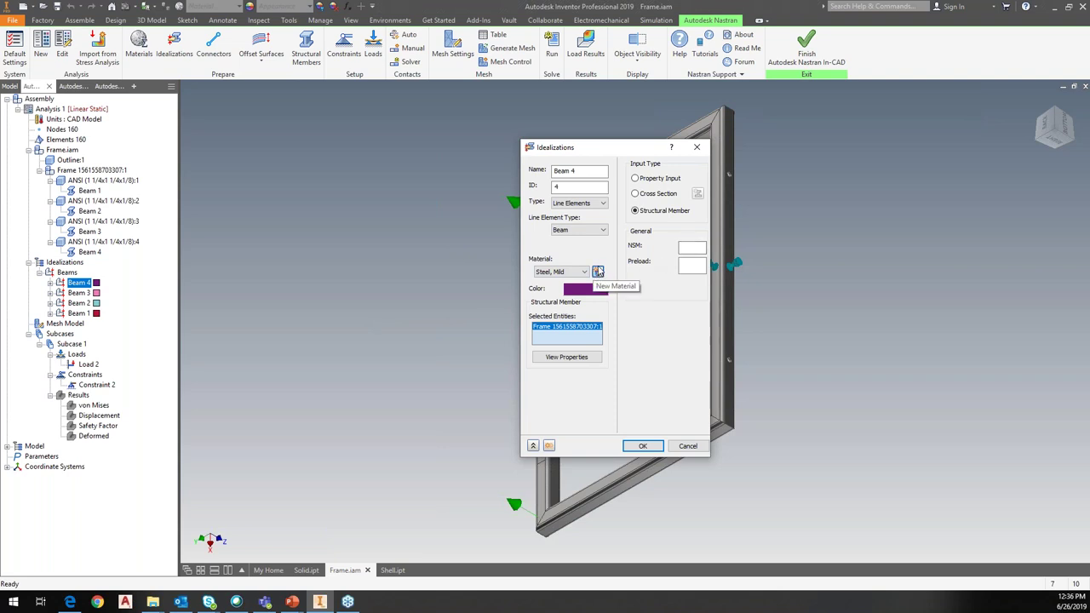
left_click(643, 447)
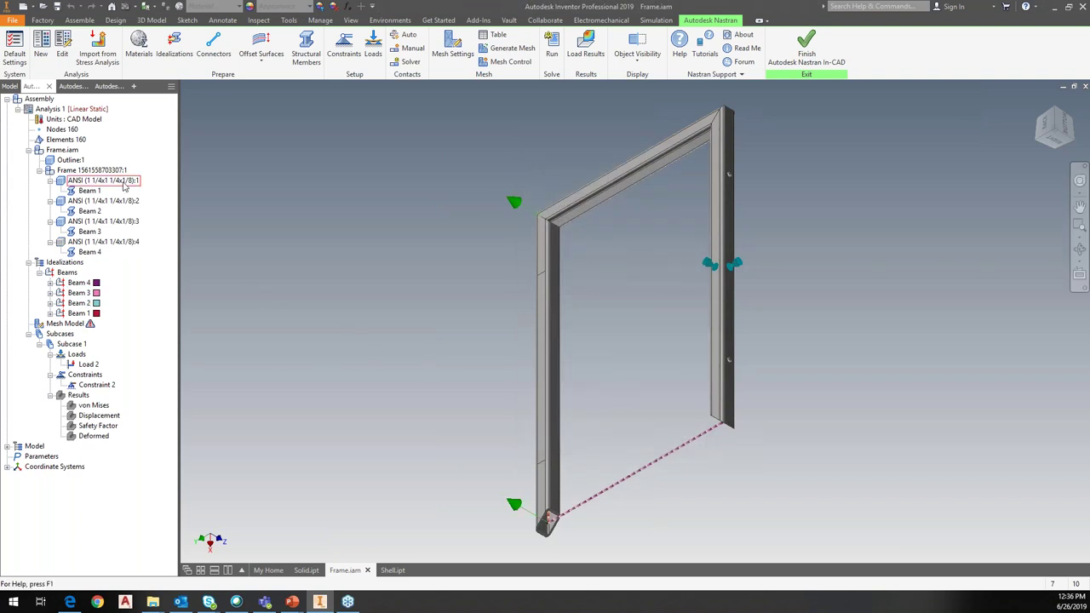
Hide the solid members of the frame subassembly, leaving the beam line elements on display
right_click(69, 176)
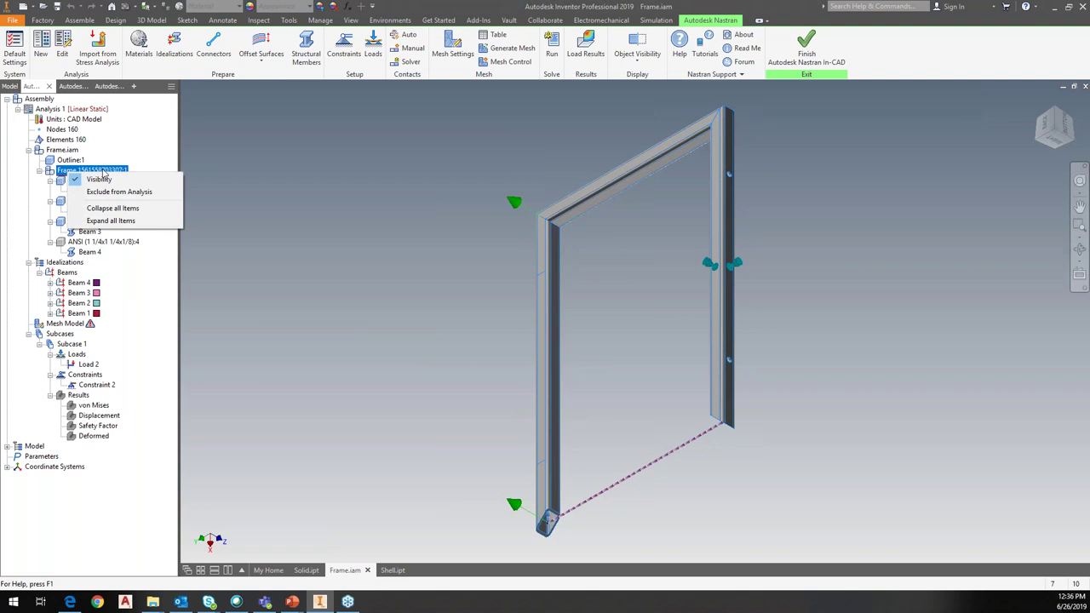
left_click(109, 180)
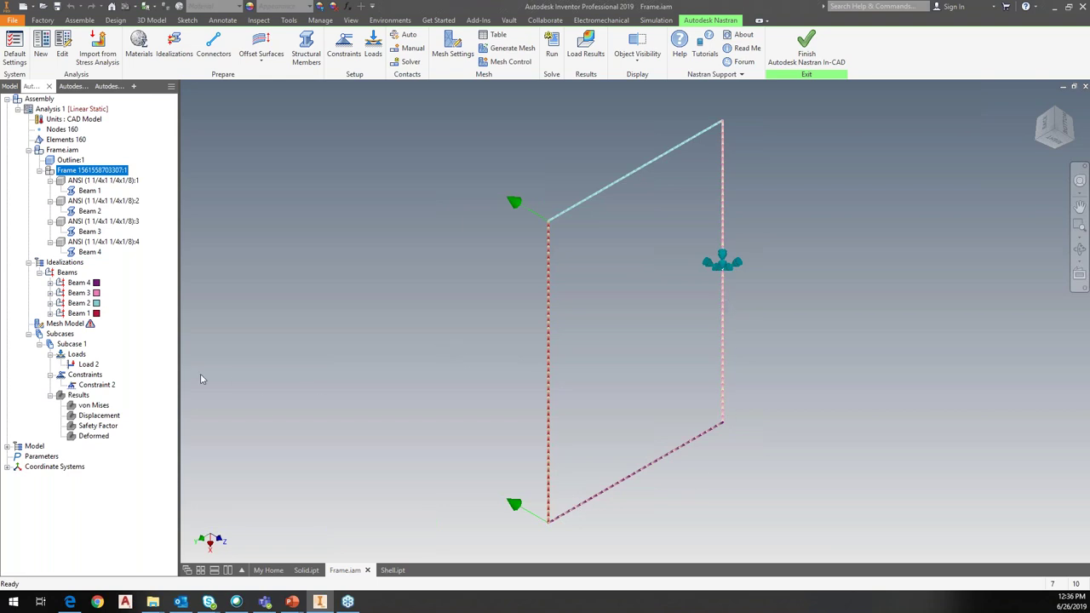
Edit Load 2 to slightly increase the display density of its force arrows, preview it, and accept the load
mouse_move(91, 368)
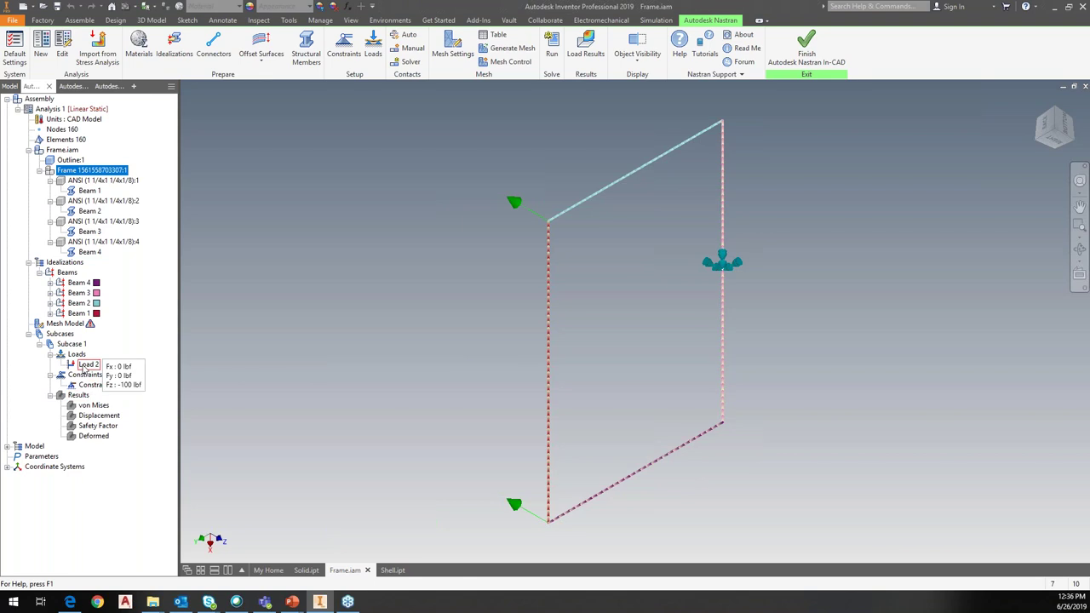
right_click(85, 368)
left_click(111, 373)
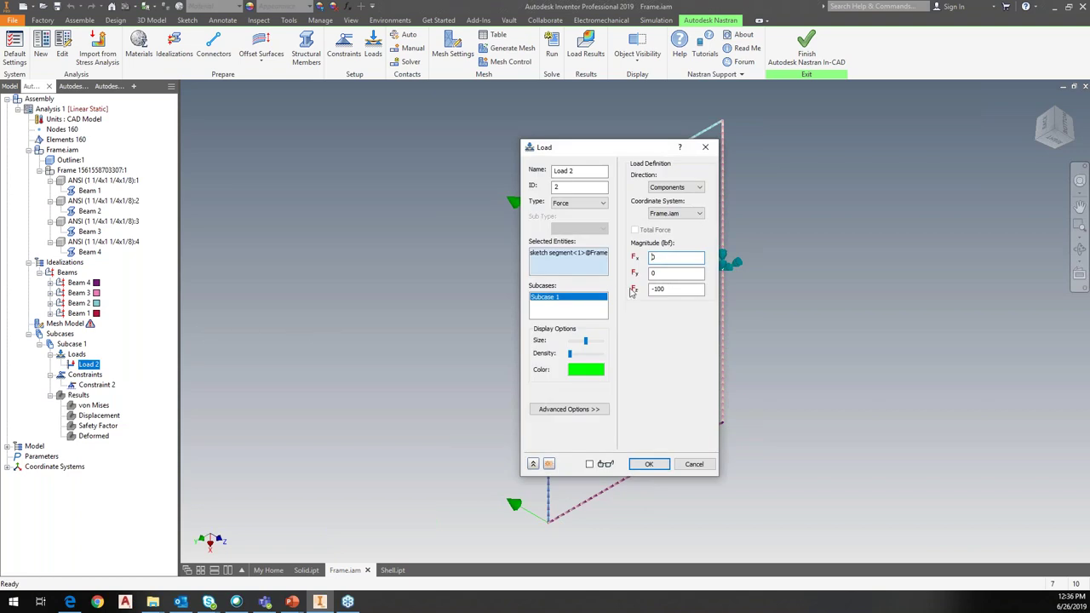
left_click_drag(670, 152, 922, 147)
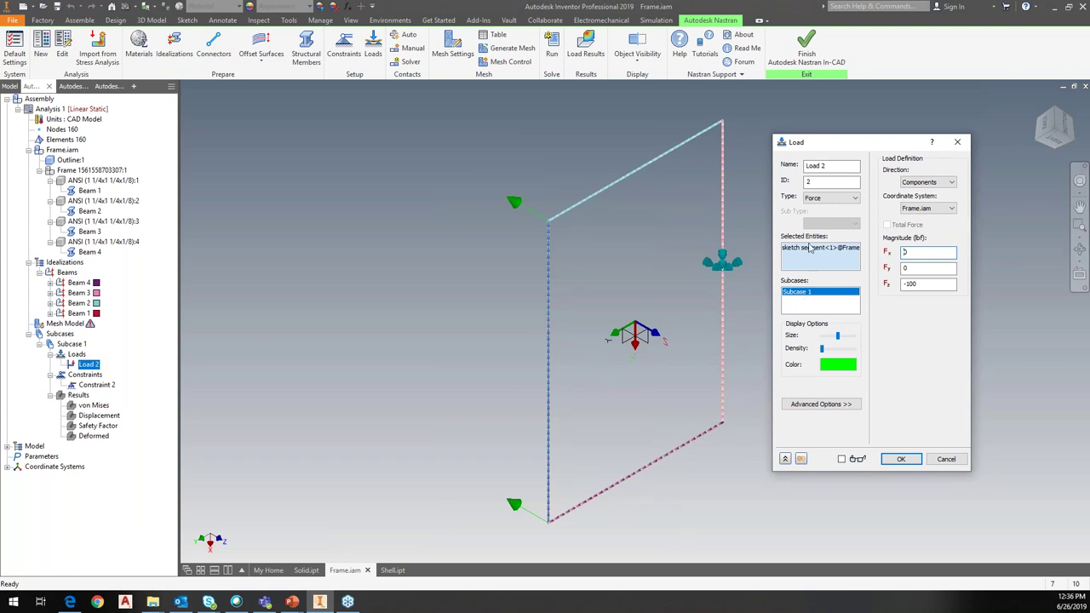
left_click(824, 200)
left_click(825, 199)
left_click_drag(822, 353, 827, 351)
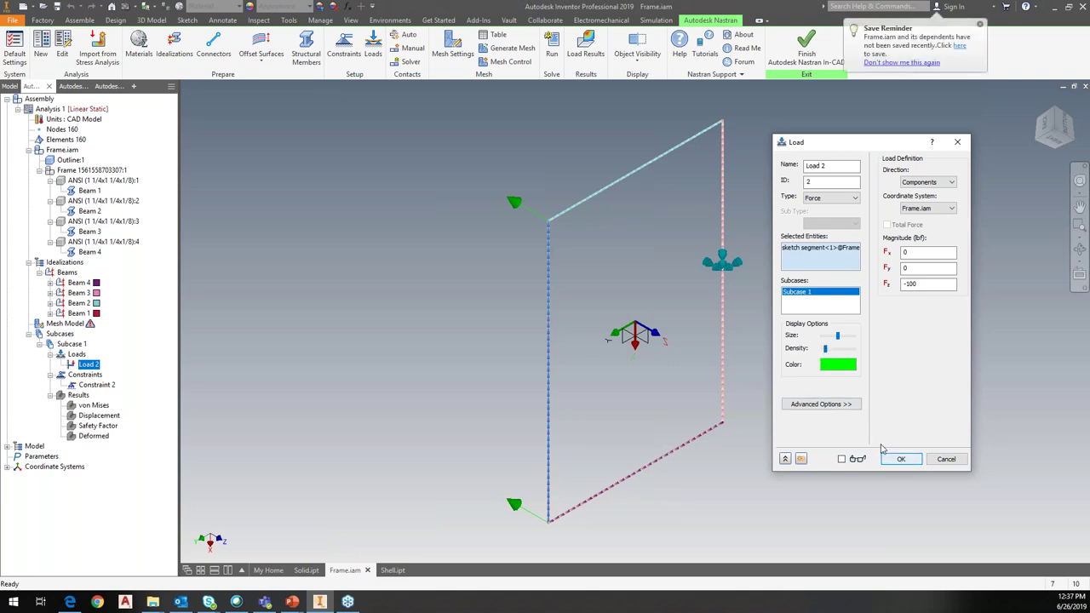
left_click(842, 459)
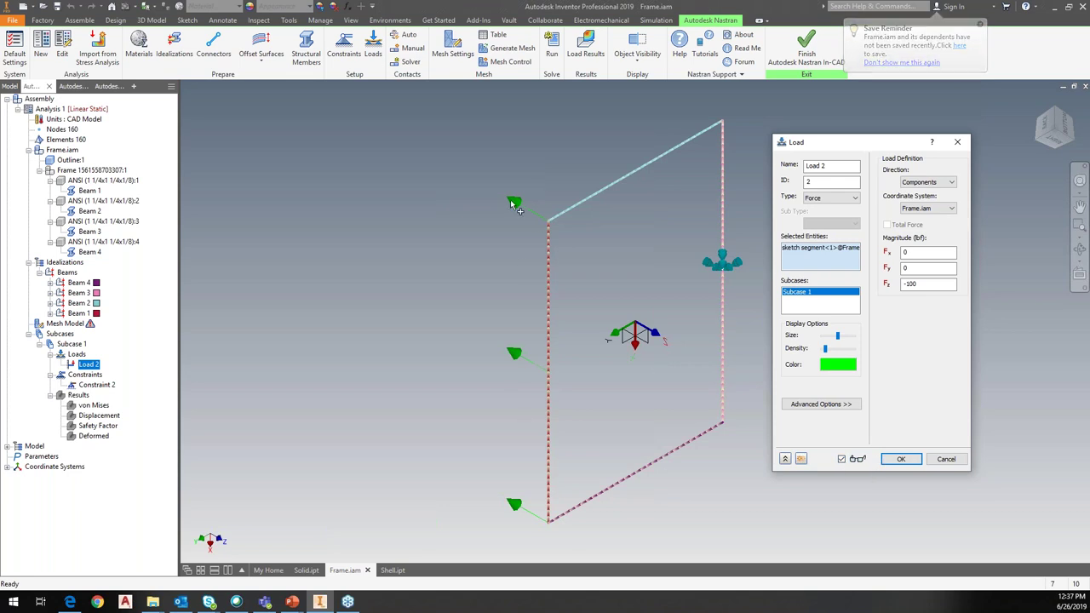
left_click(902, 460)
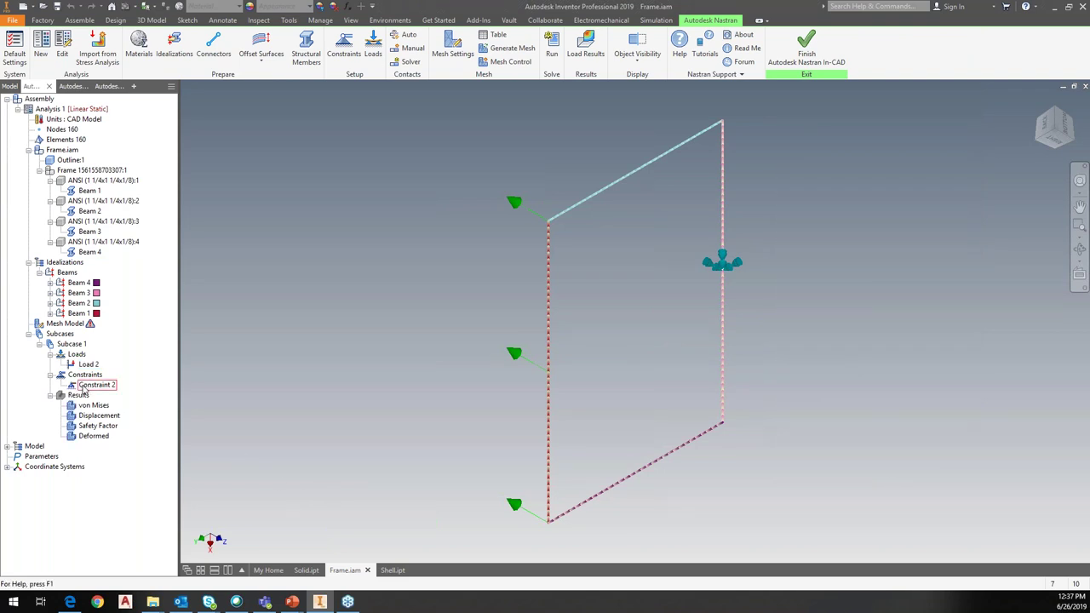
Review the degrees of freedom and selected entity of Constraint 2, and close its definition
right_click(84, 387)
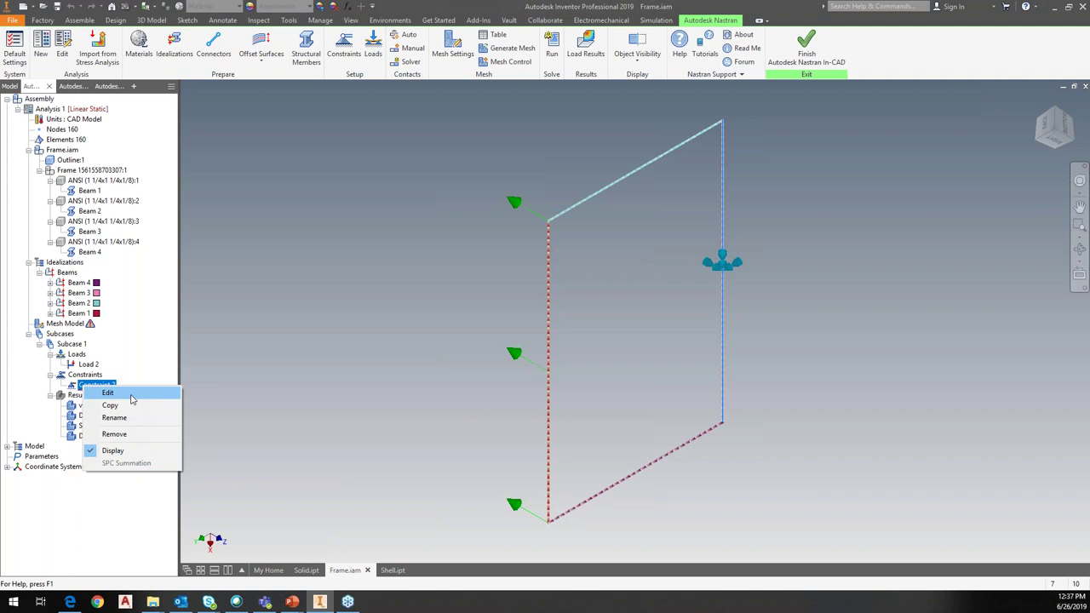
left_click(132, 397)
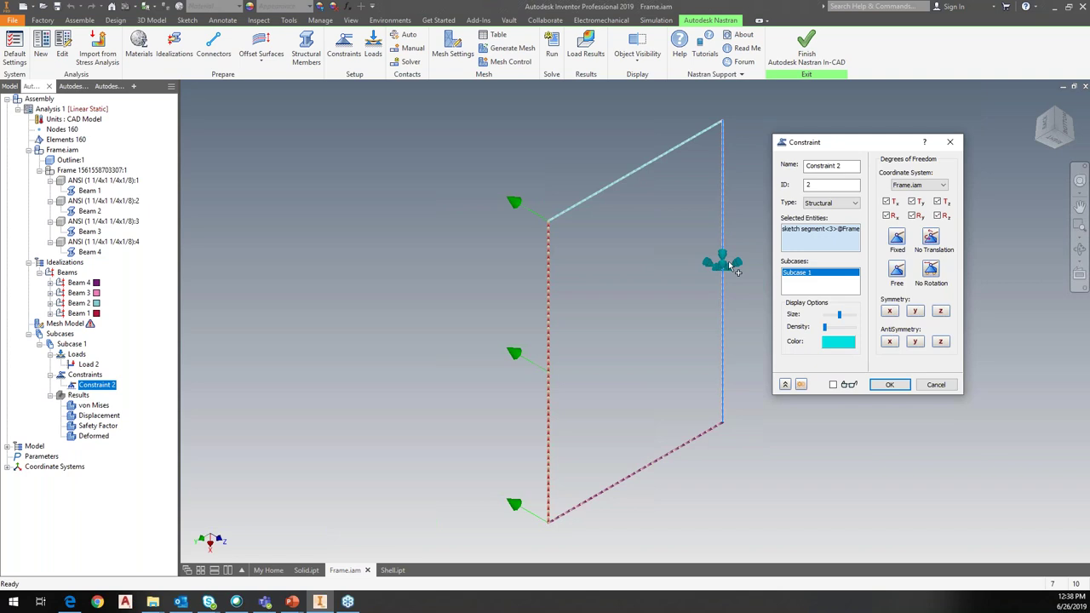
left_click(900, 388)
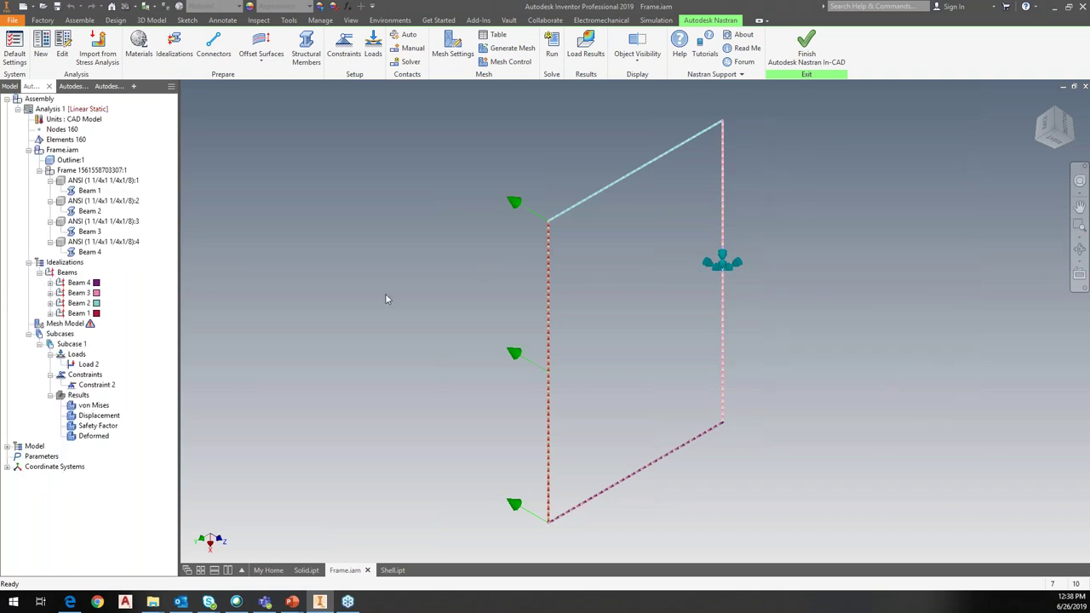
Generate the beam mesh with a 0.5 in element size and Linear element order, and accept the mesh settings
left_click(449, 50)
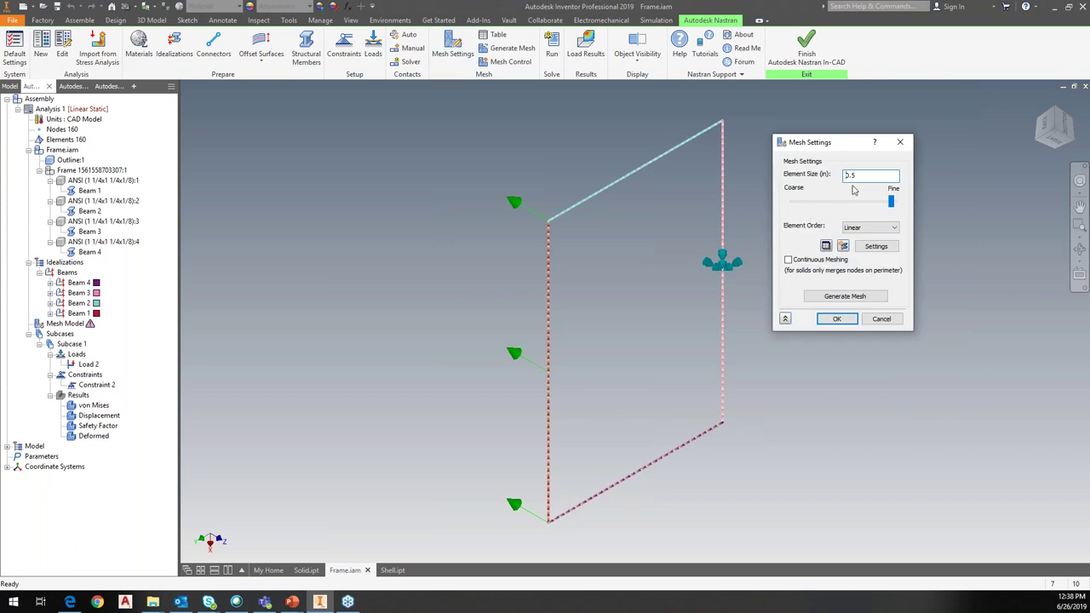
left_click_drag(842, 174, 853, 178)
left_click(896, 228)
left_click(896, 227)
left_click(872, 228)
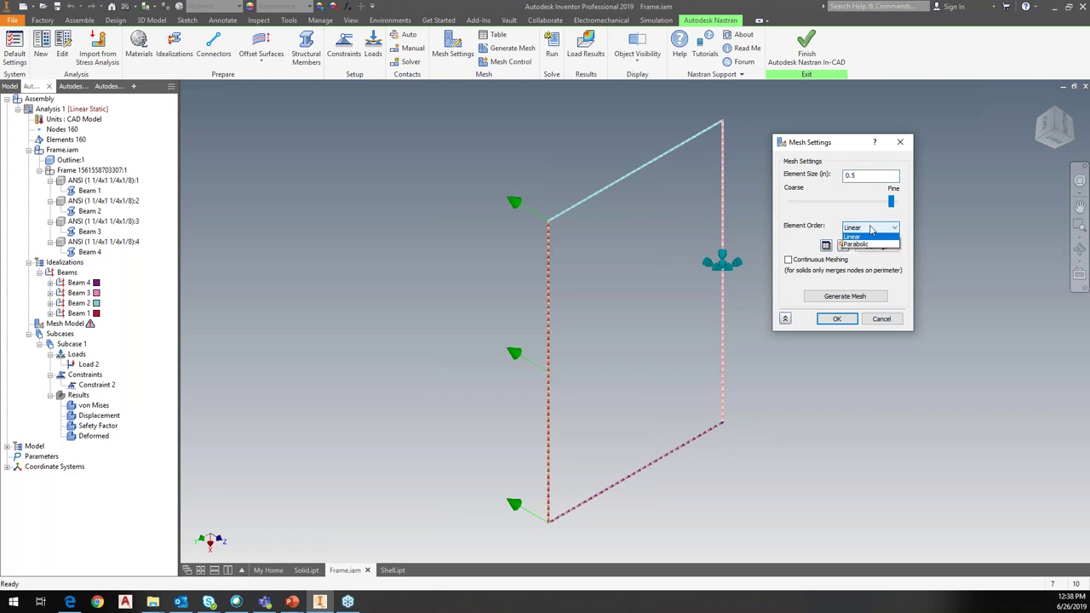
left_click(853, 238)
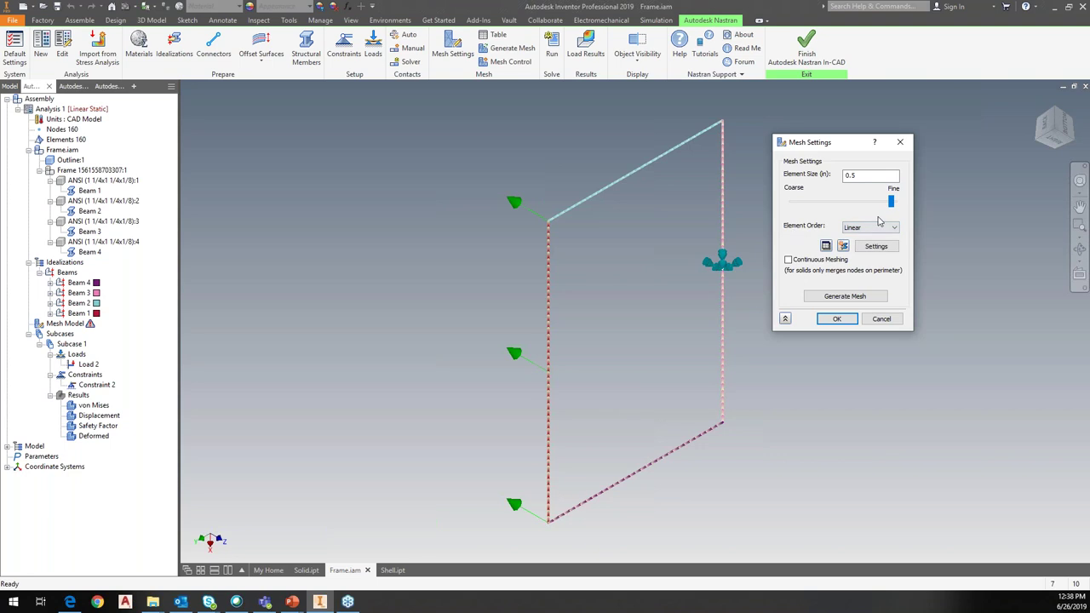
left_click(838, 296)
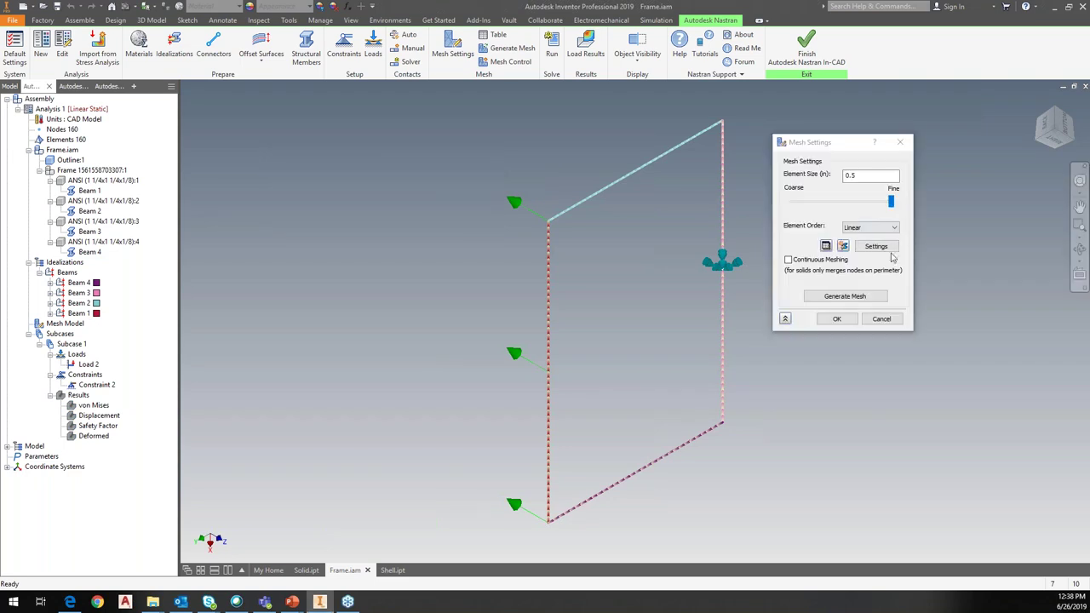
left_click(837, 319)
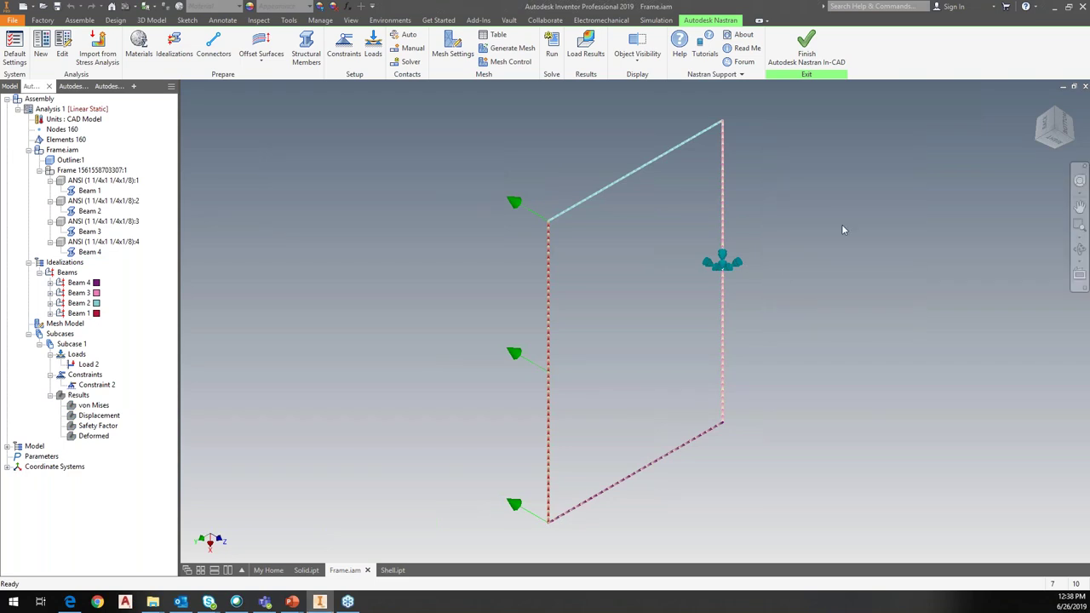
Run the linear static analysis of the frame and dismiss the completion notice
left_click(552, 47)
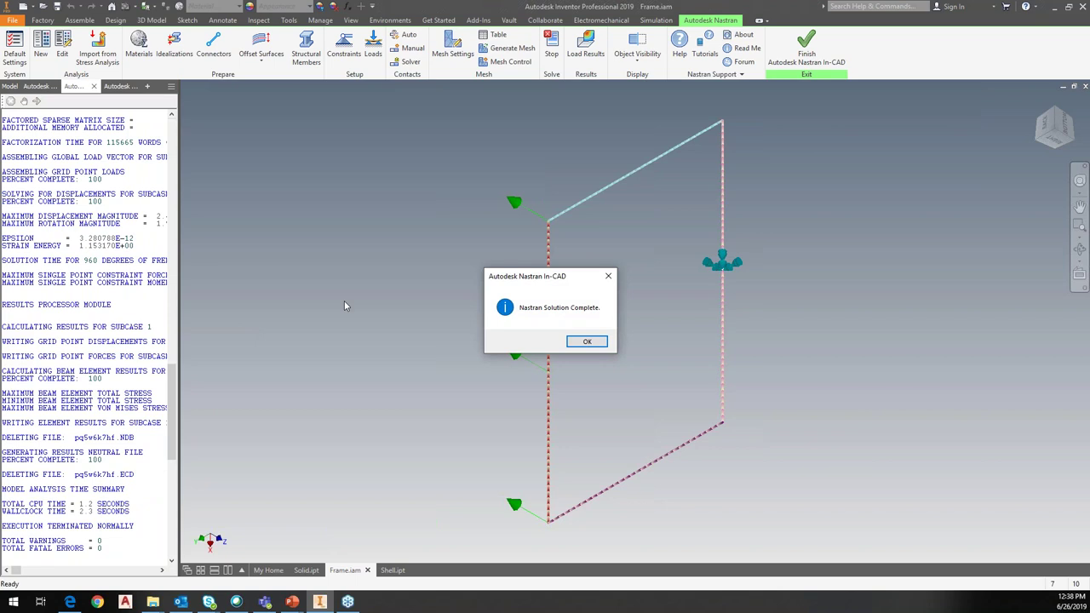
left_click(587, 341)
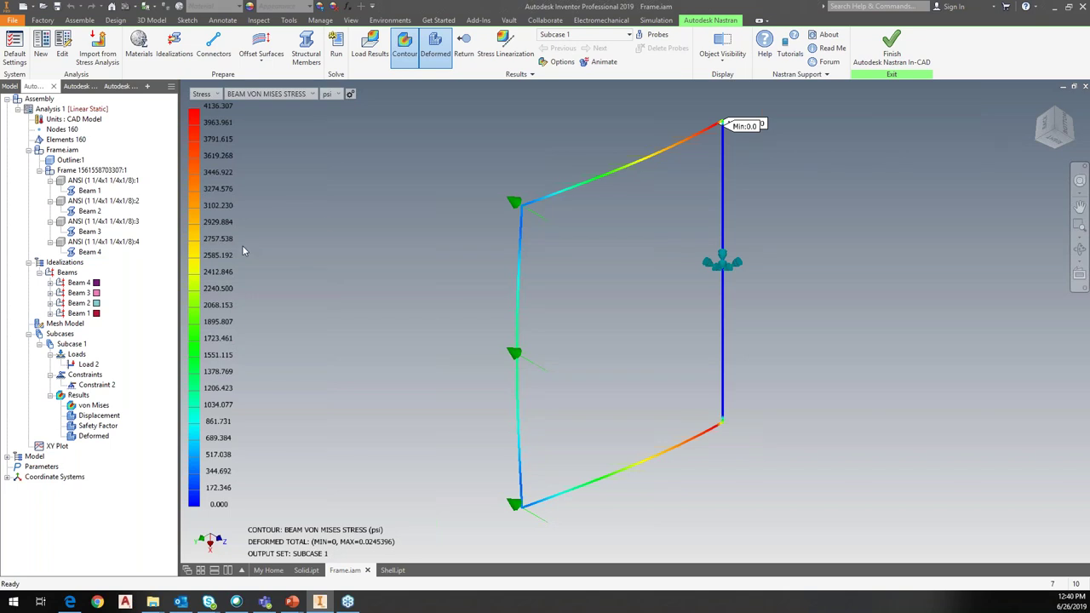
Display the Safety Factor result contour and hide the frame's solid members around the deformed beams
left_click(94, 426)
double_click(93, 426)
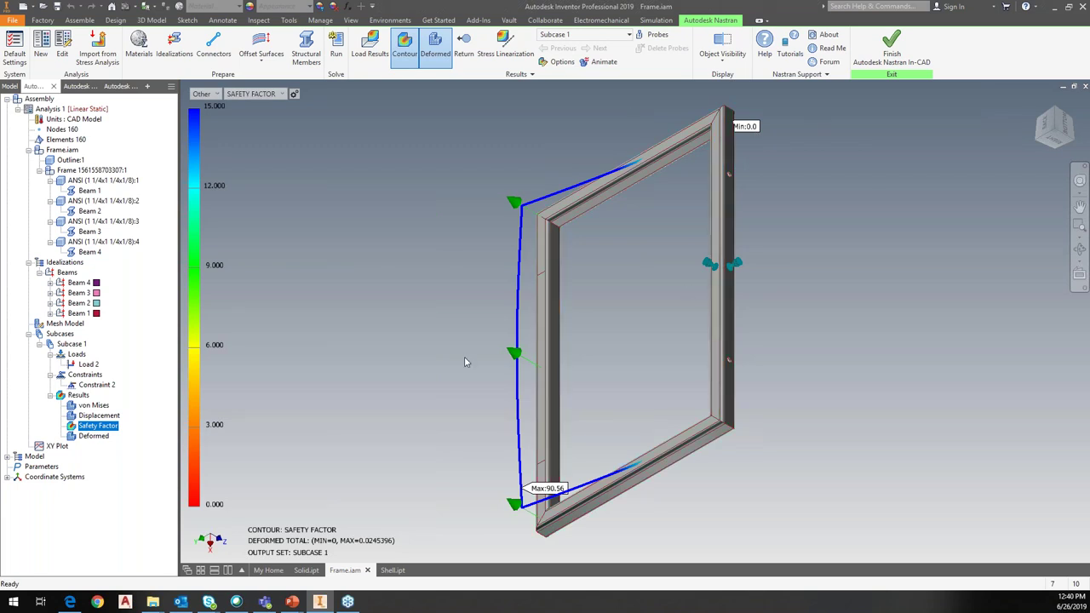
right_click(74, 171)
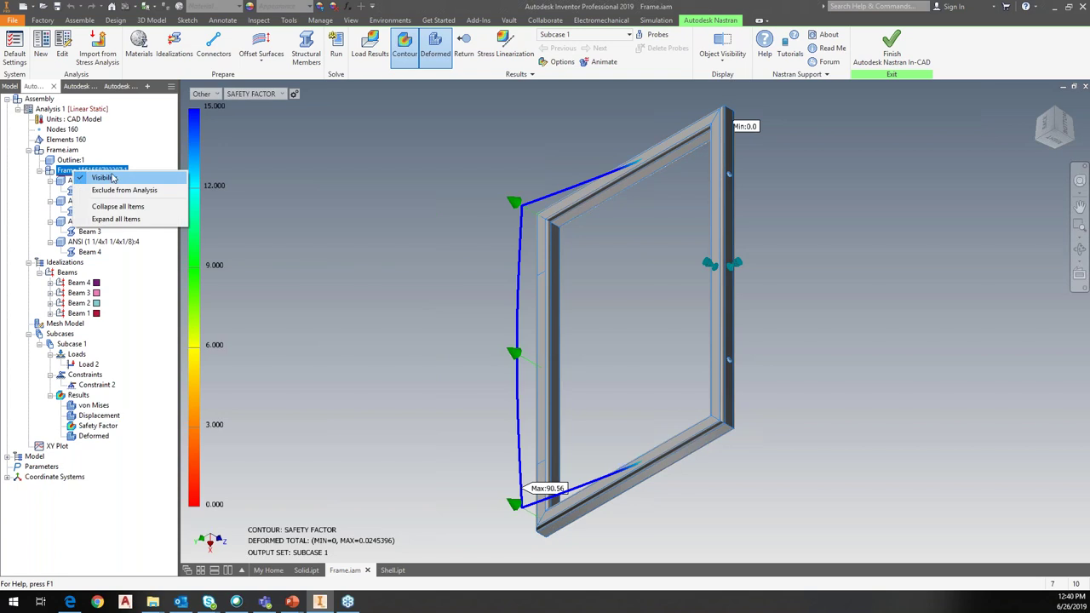
left_click(104, 177)
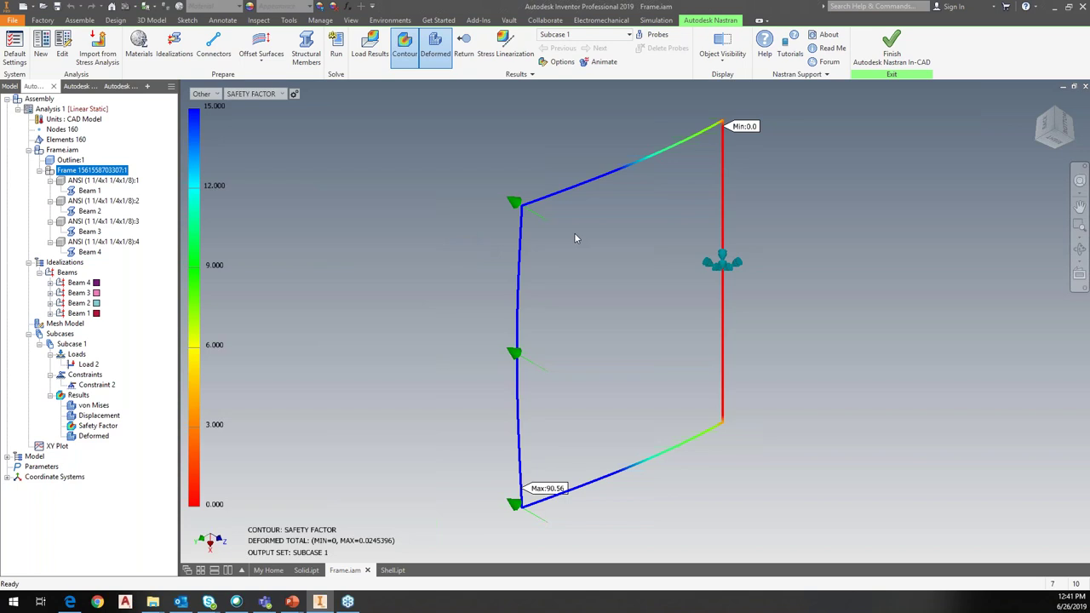
Finish the frame's Nastran session, switch to Shell.ipt and expand its Solid 1 shell idealization
left_click(892, 51)
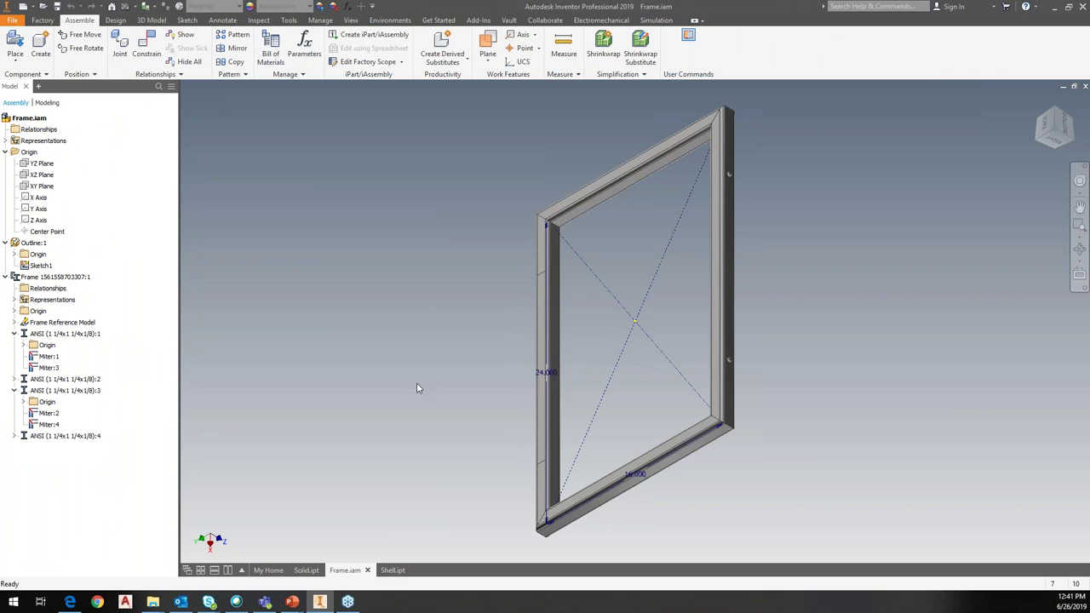
left_click(391, 570)
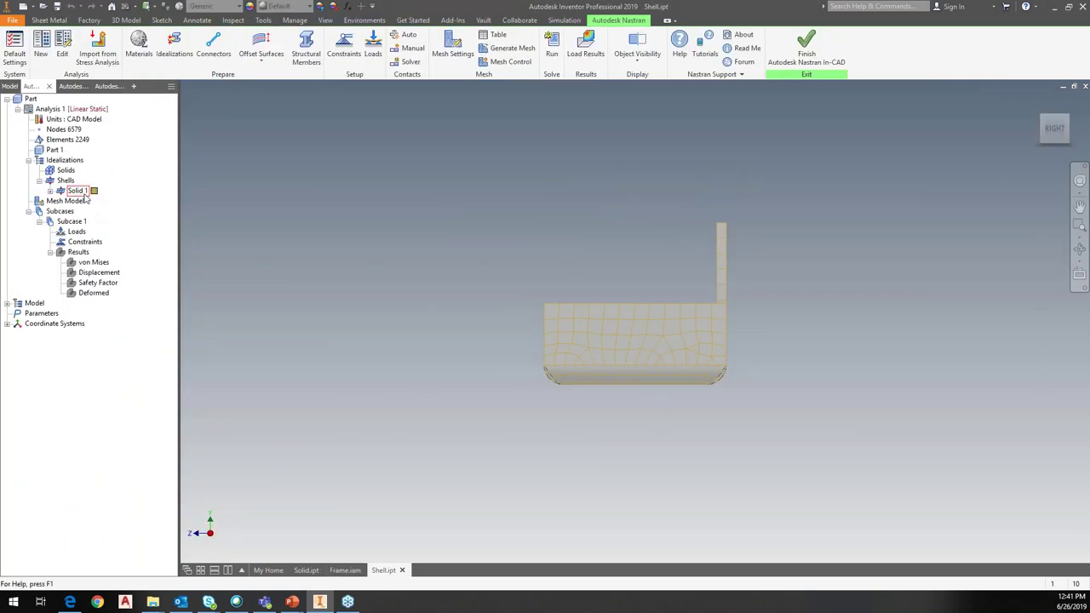
left_click(51, 191)
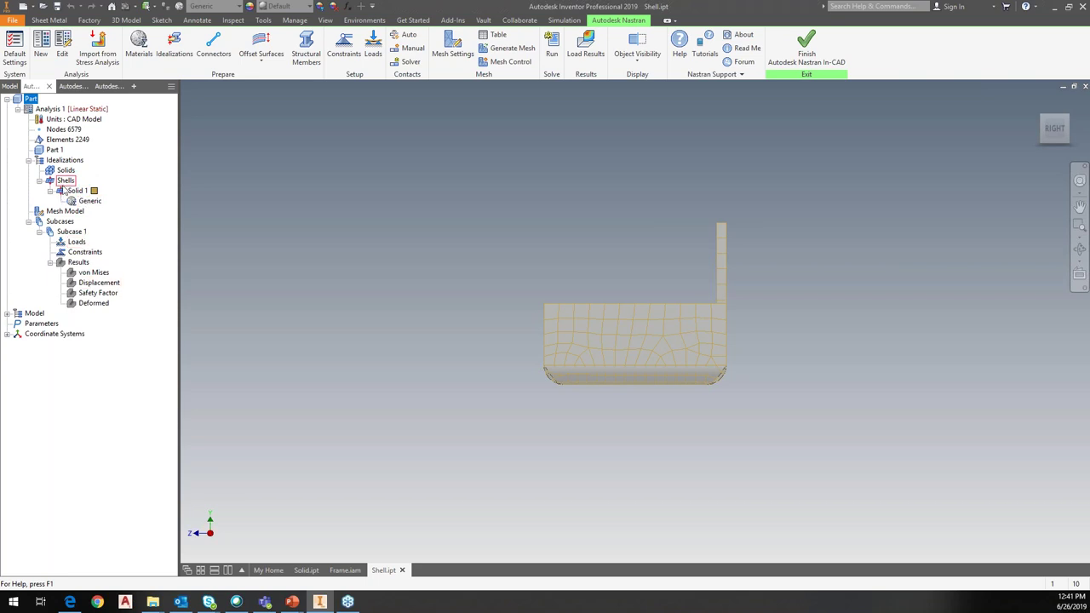
right_click(67, 182)
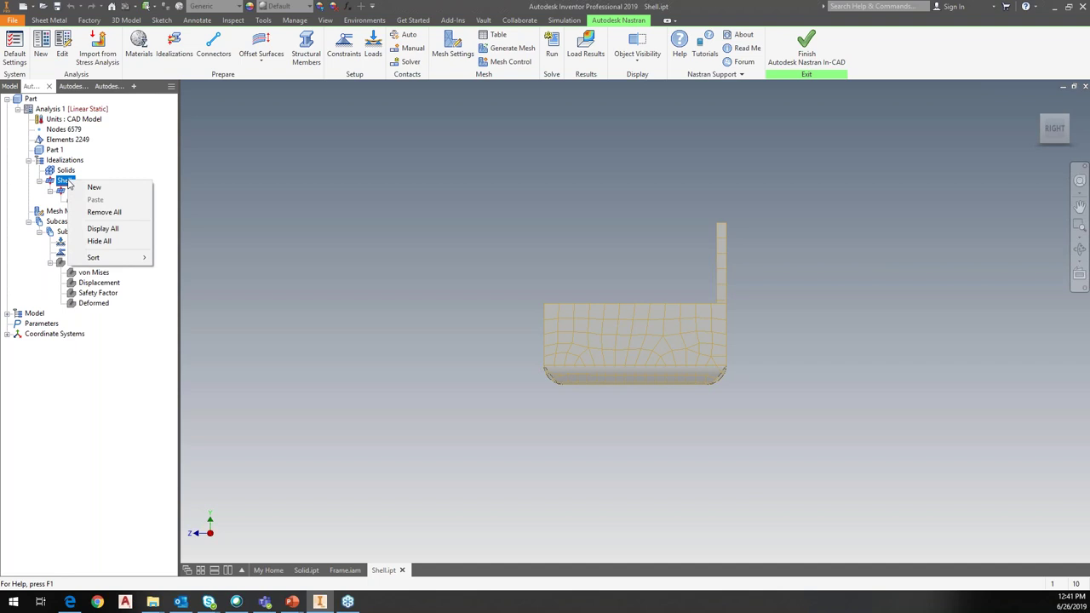
left_click(256, 244)
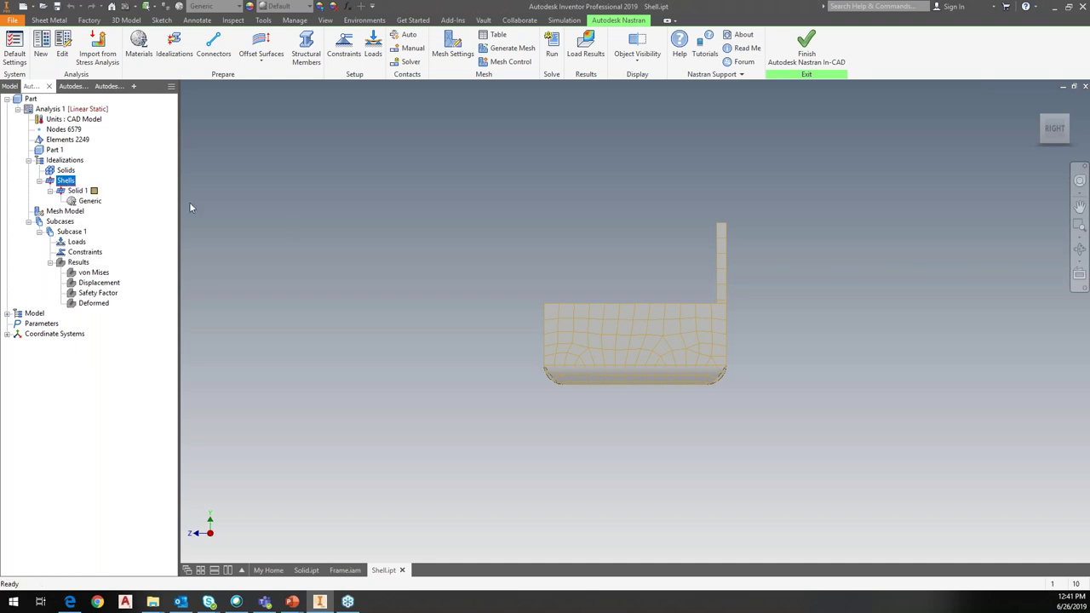
left_click(64, 161)
left_click(67, 171)
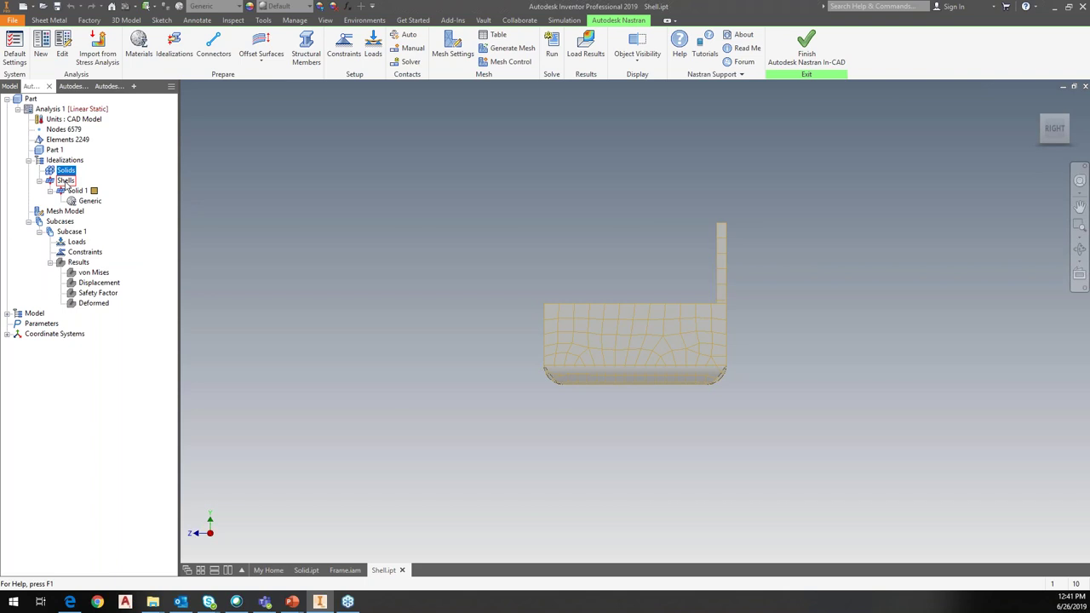
right_click(69, 183)
left_click(111, 155)
right_click(65, 172)
left_click(128, 160)
left_click(59, 161)
Review the element type, thickness and material of the Solid 1 shell idealization, and close it without changes
right_click(71, 192)
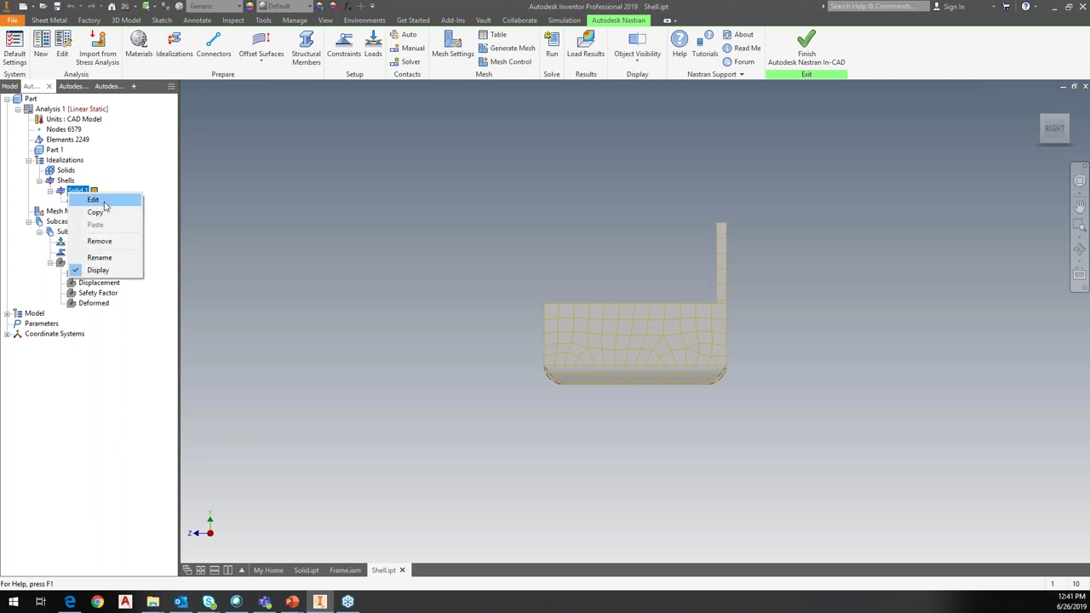
left_click(104, 205)
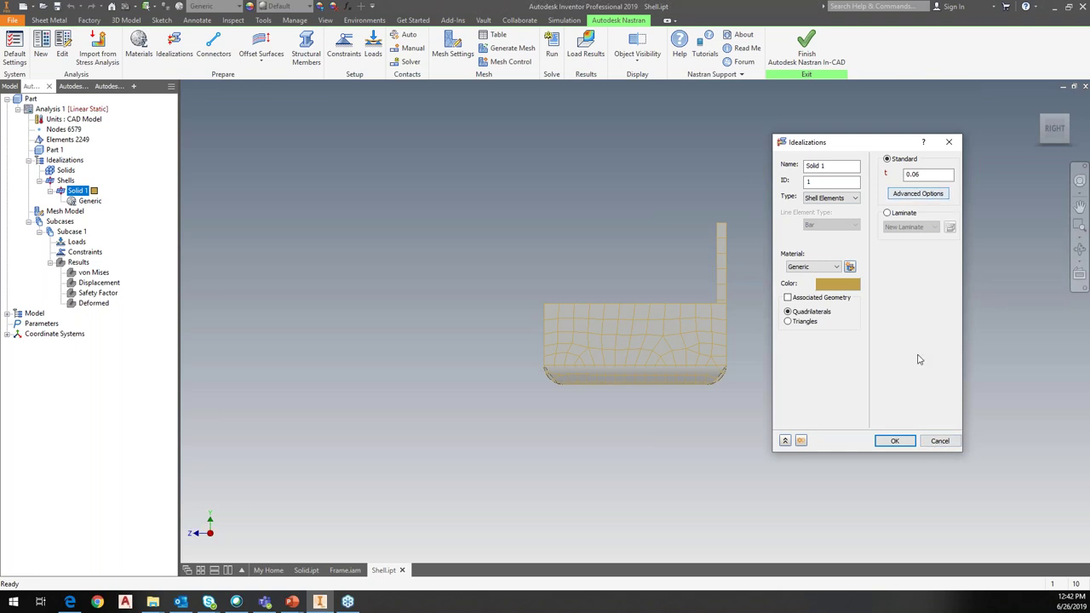
left_click(937, 442)
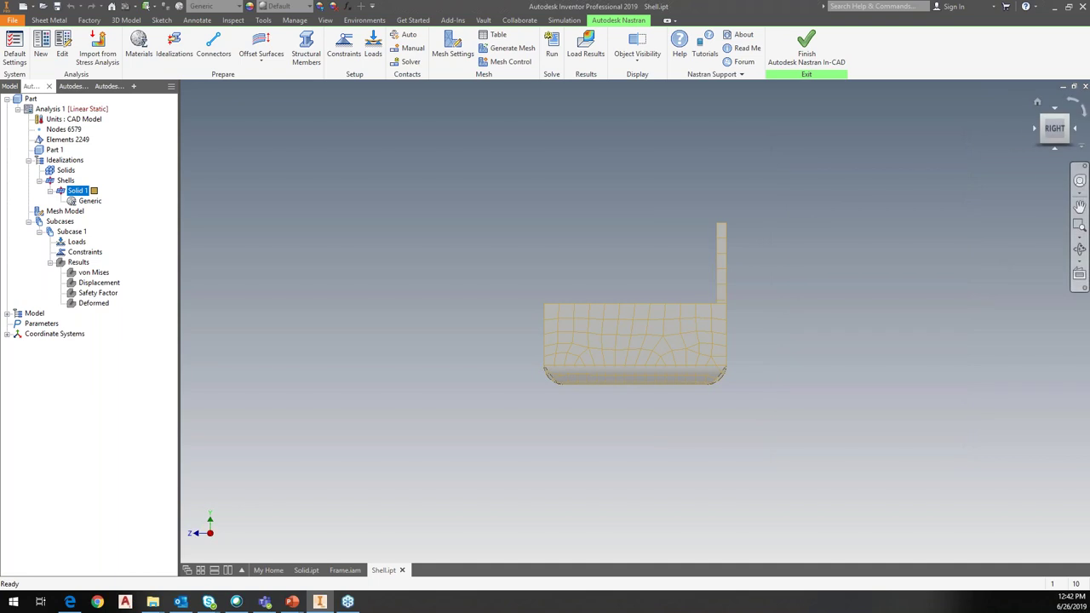
Generate the shell mesh with a 0.05 in element size and Parabolic element order, and close the mesh settings
left_click(1043, 118)
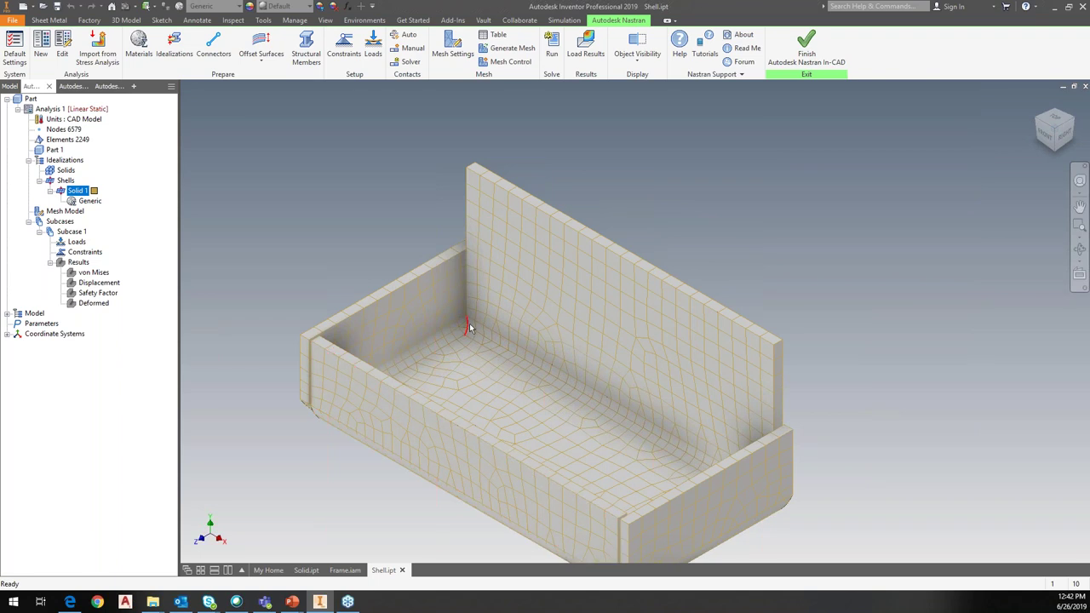
mouse_move(469, 328)
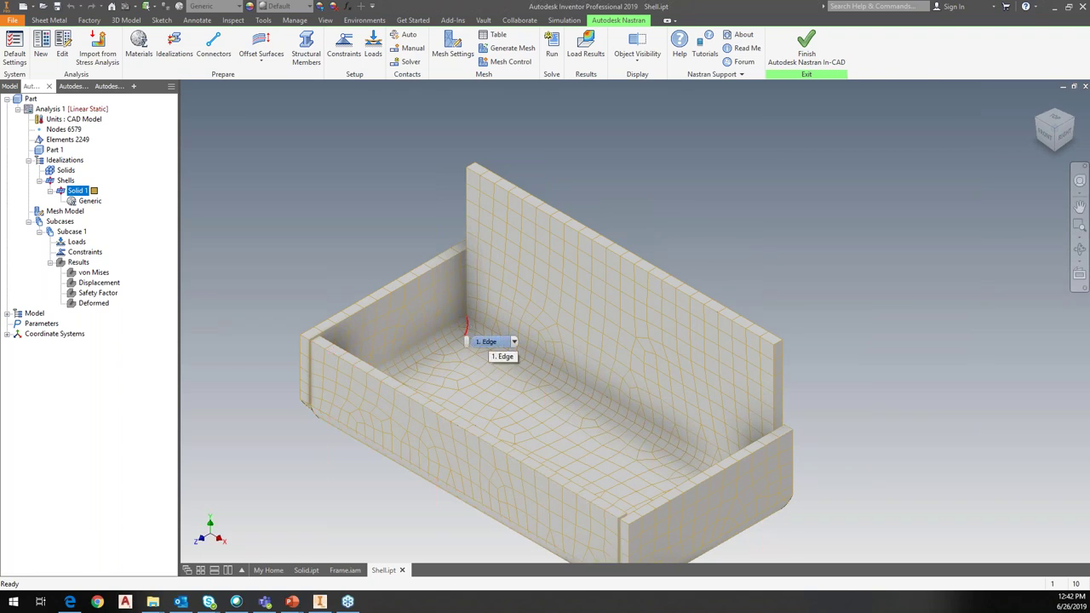
left_click(452, 47)
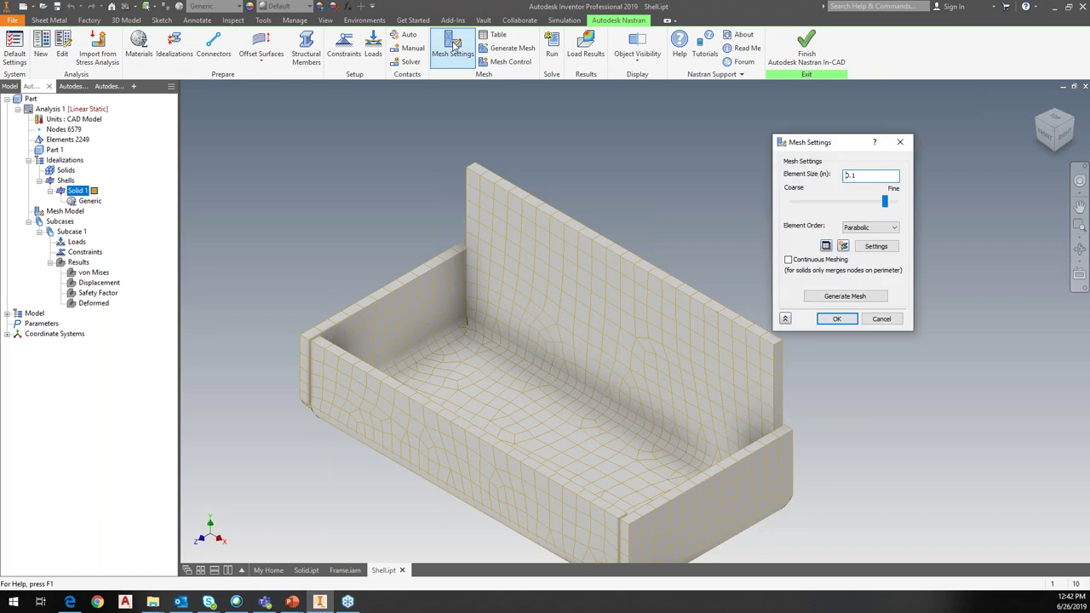
double_click(852, 175)
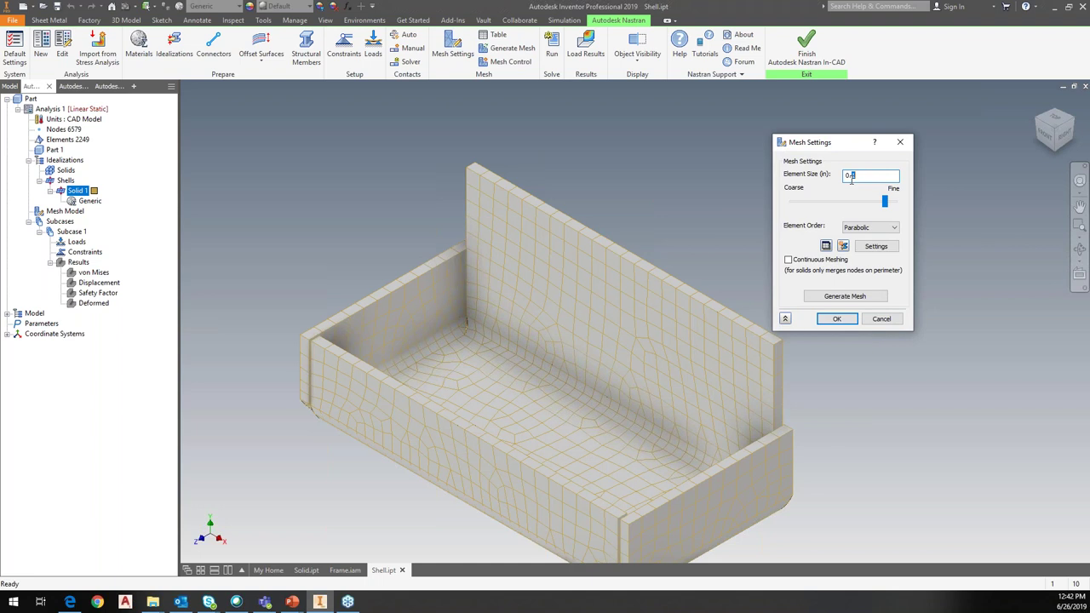
type("05")
left_click(869, 229)
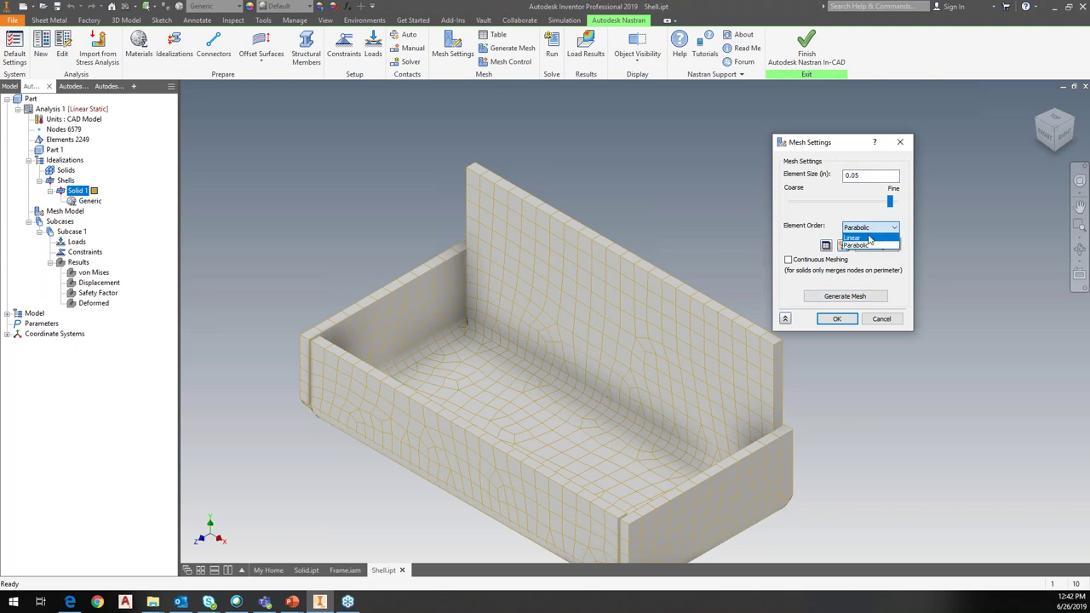
left_click(870, 247)
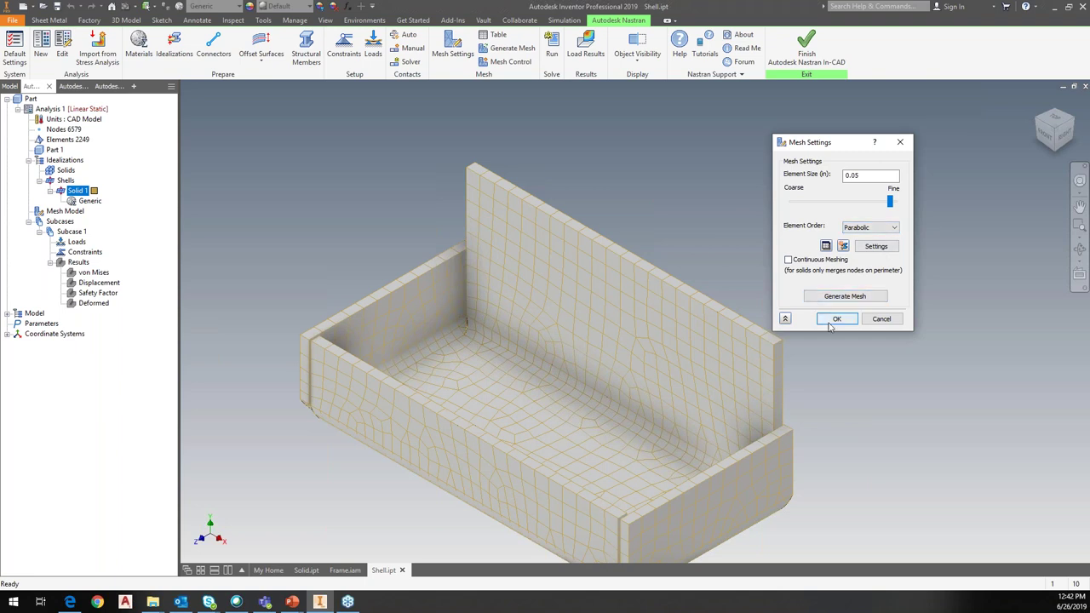
left_click(839, 298)
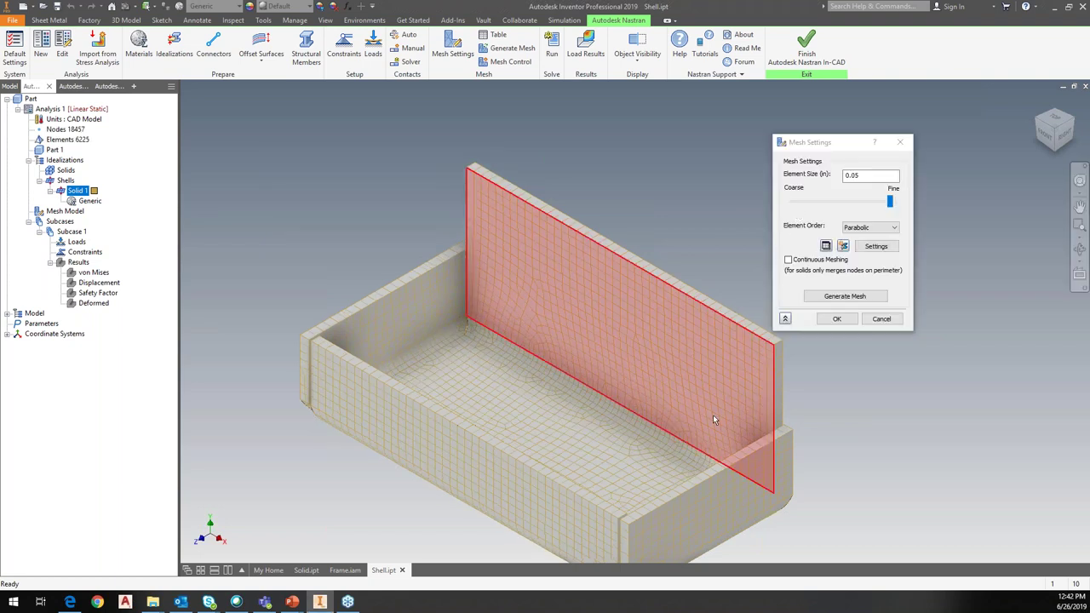
mouse_move(714, 419)
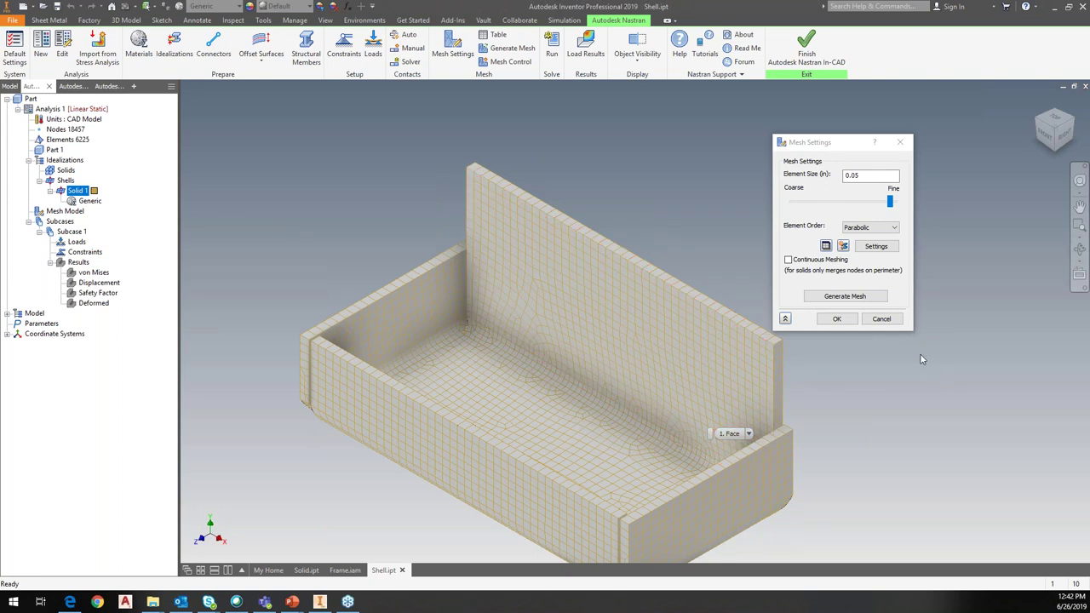
left_click(881, 319)
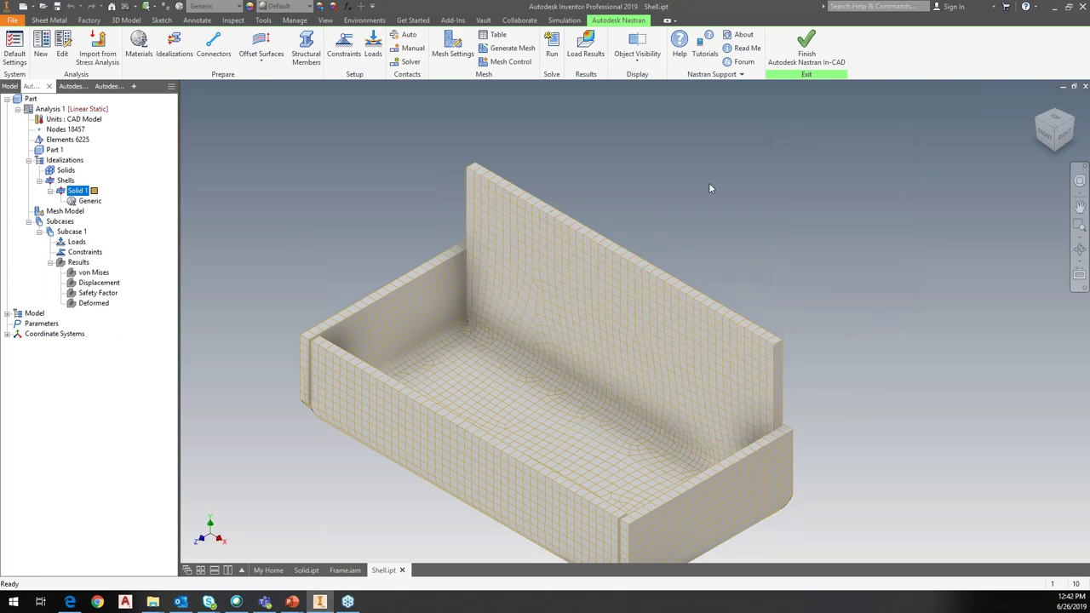
Add a structural constraint fixing all translations and rotations on the outer face of the tall back wall
left_click(1071, 121)
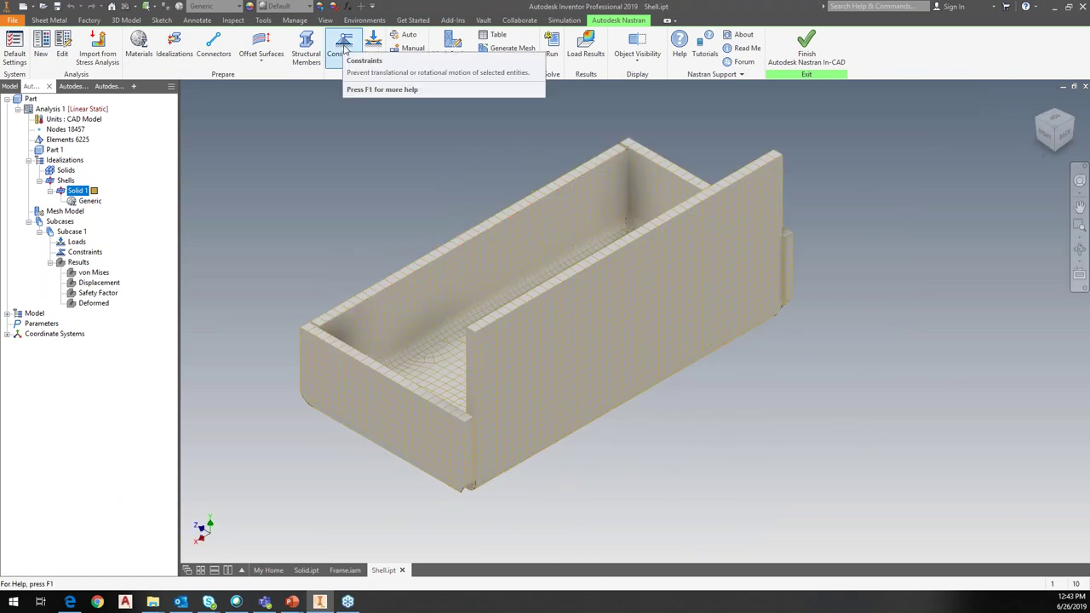
left_click(344, 47)
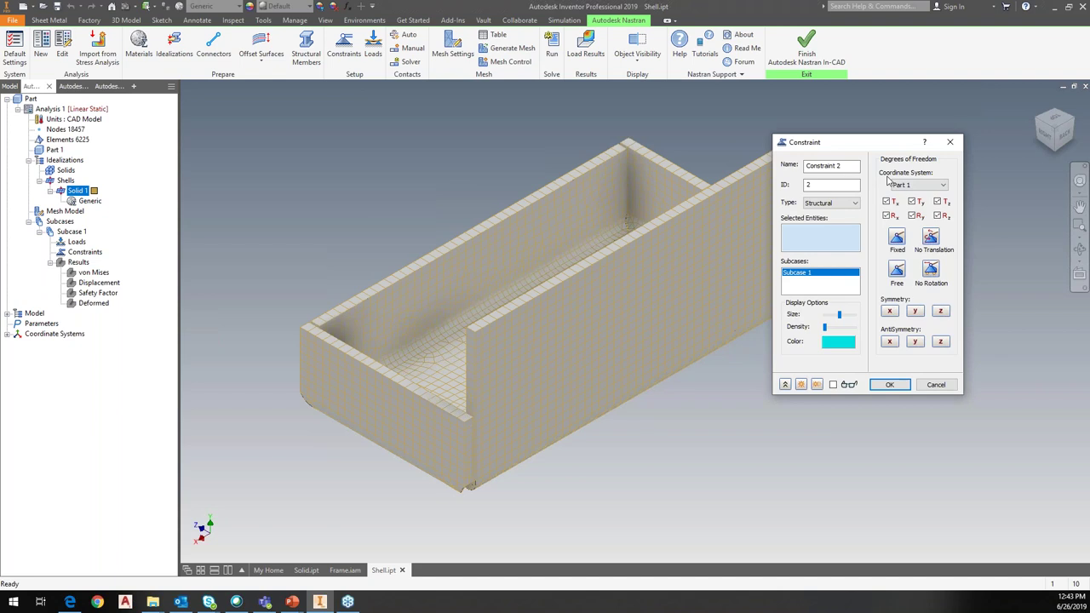
left_click(586, 305)
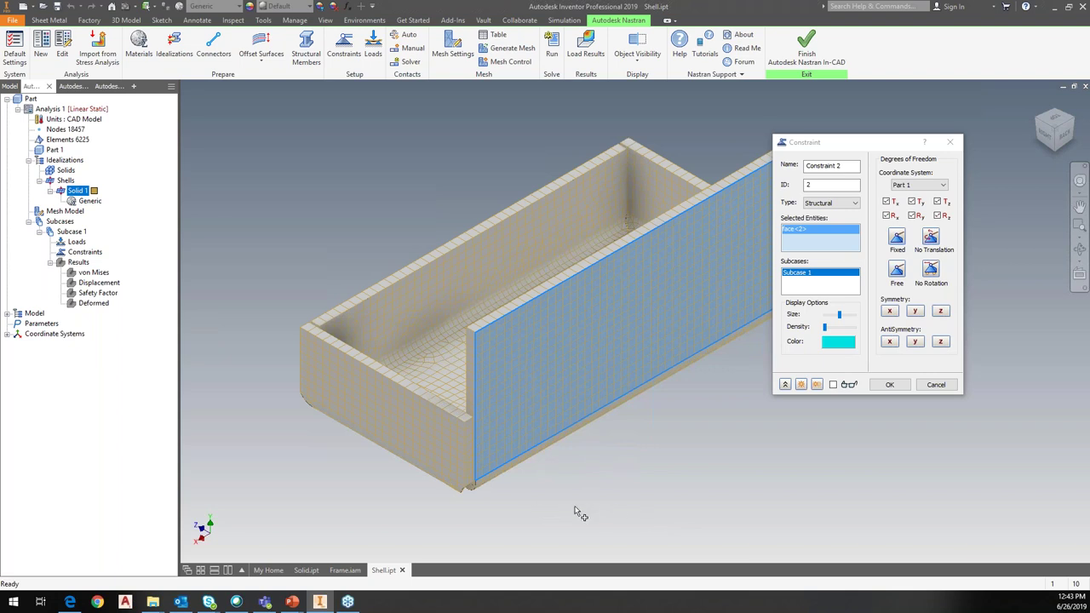
left_click(891, 385)
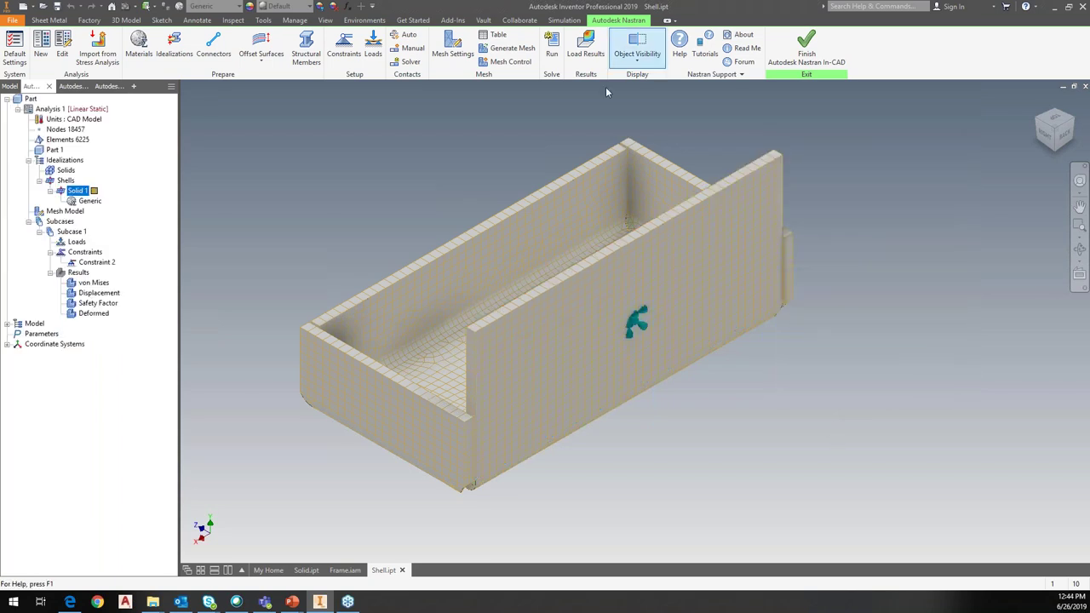
Apply a force load of -5 lbf in the Y direction to the inner floor face of the tray
left_click(376, 51)
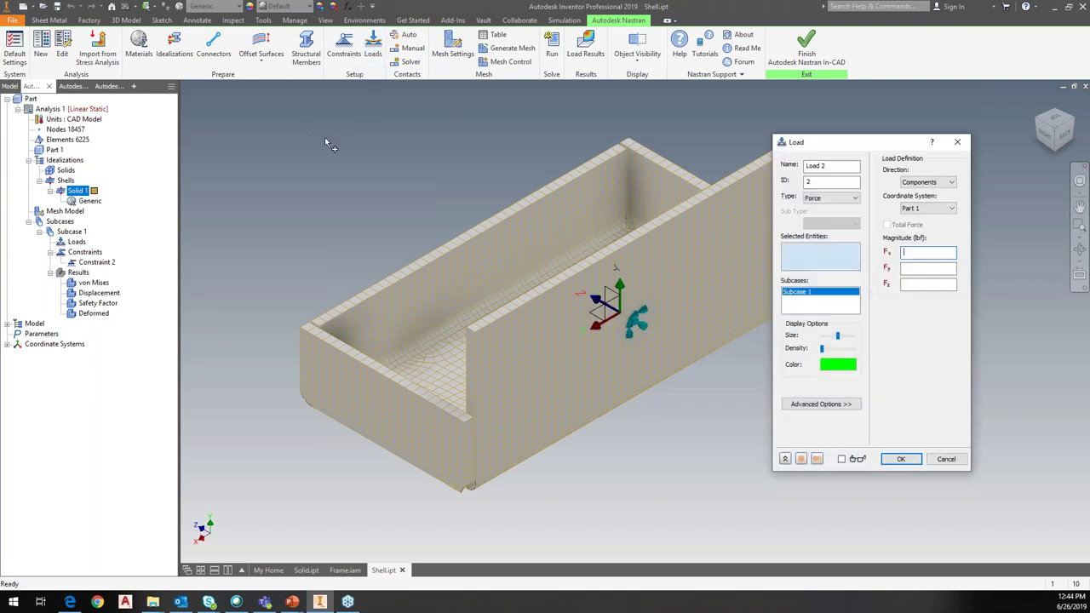
left_click(1038, 126)
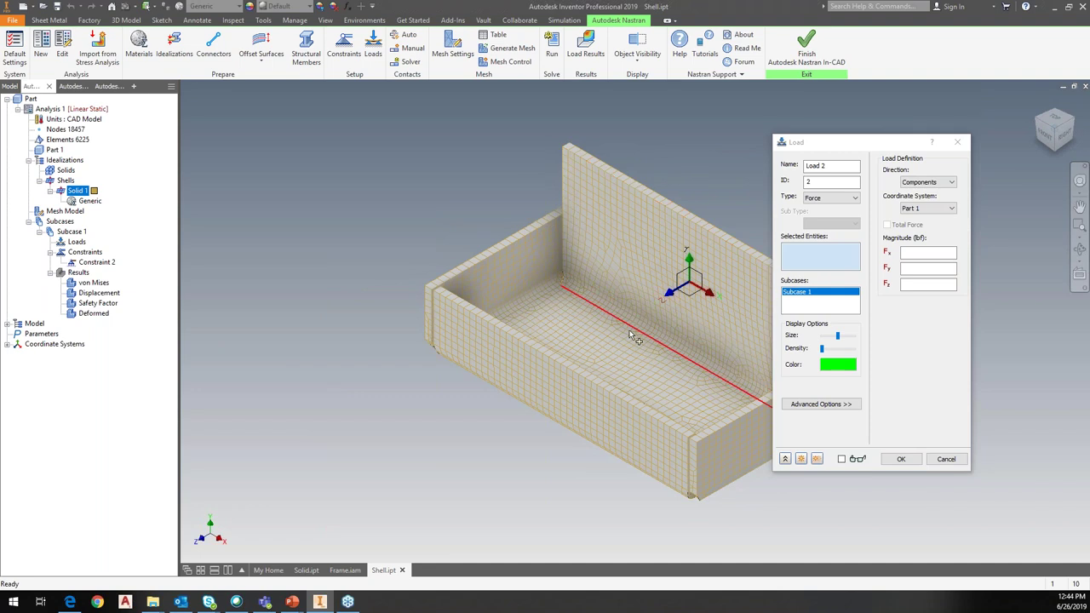
left_click(592, 353)
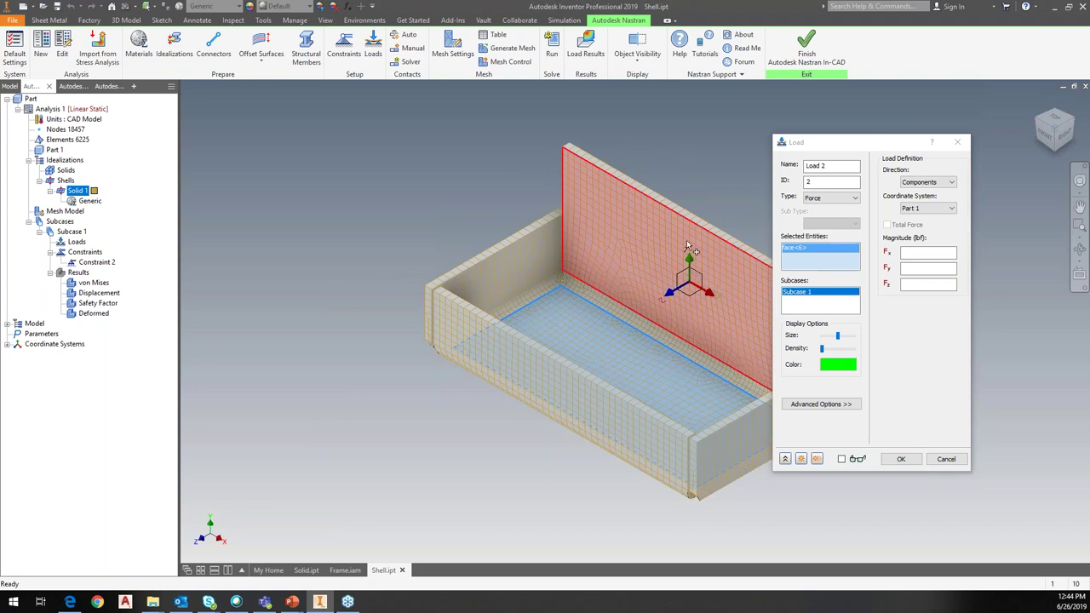
left_click(920, 267)
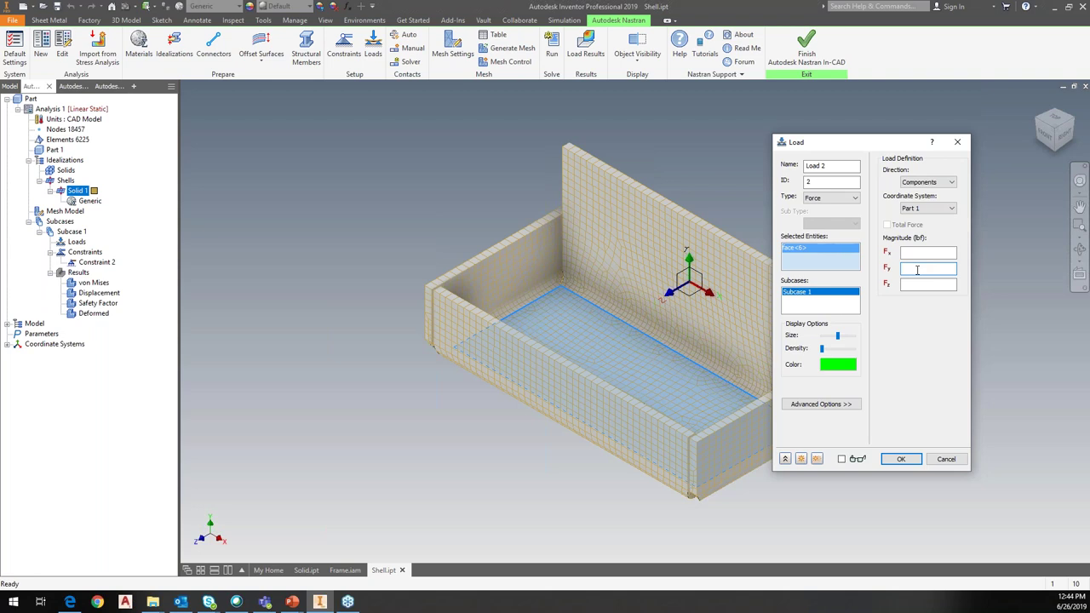
type("-5")
left_click(900, 460)
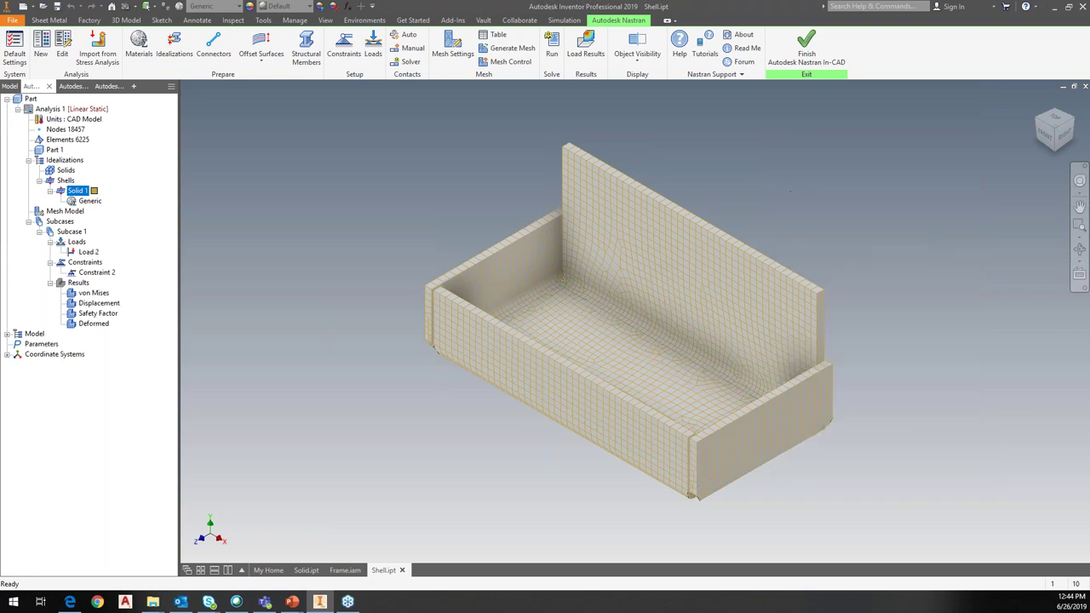
Run the linear static analysis of the shell part and dismiss the completion notice
left_click(552, 48)
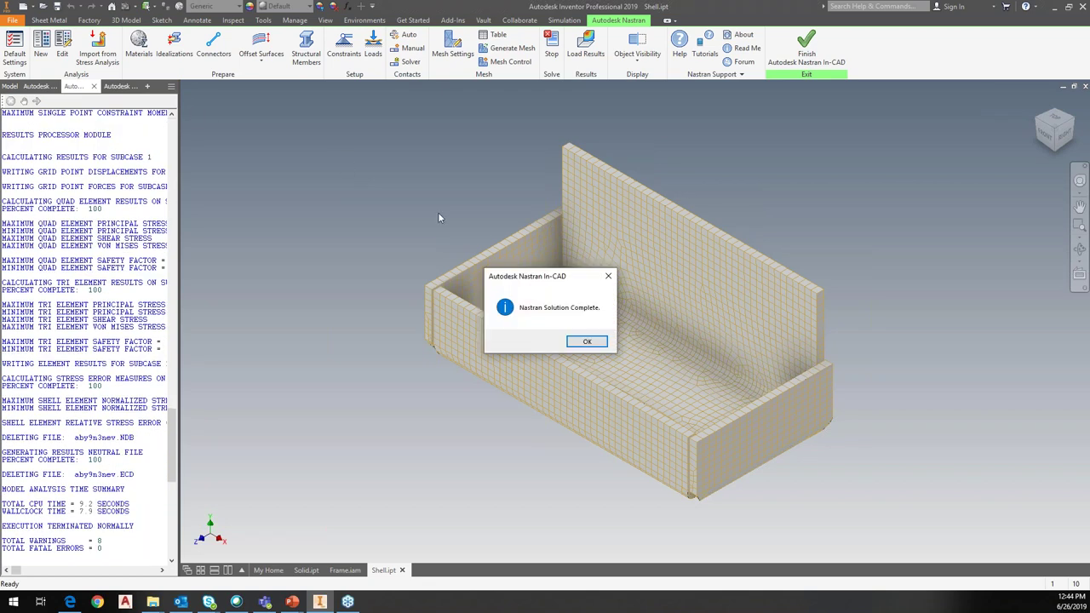
left_click(588, 341)
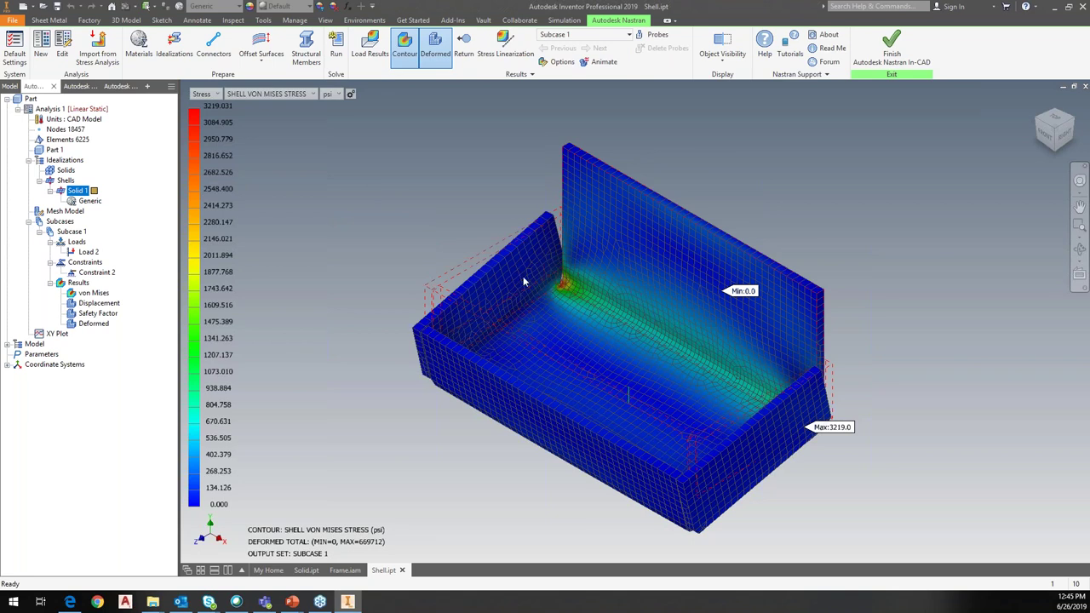
Examine the shell von Mises stress at the back bend's corner and the tray's deformation in side view
left_click(1039, 126)
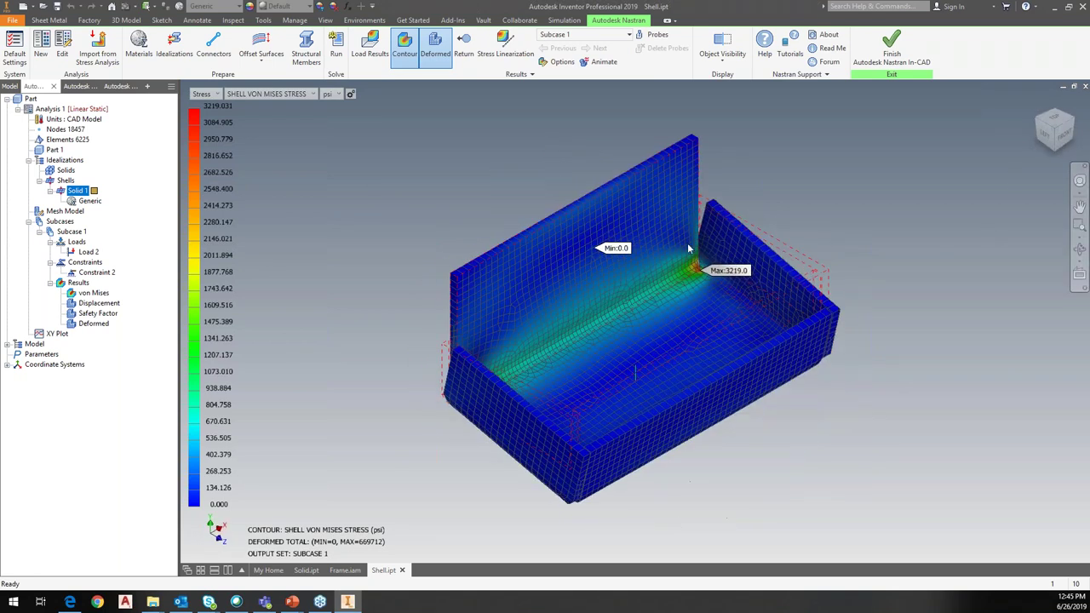
scroll(703, 272, "down", 3)
scroll(704, 273, "down", 4)
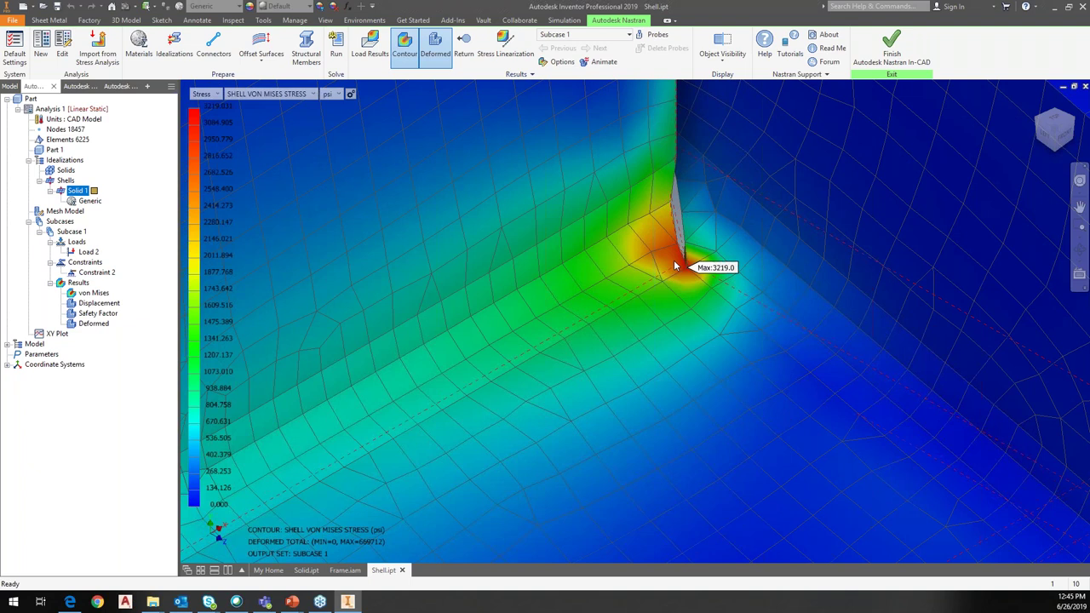
scroll(673, 283, "down", 5)
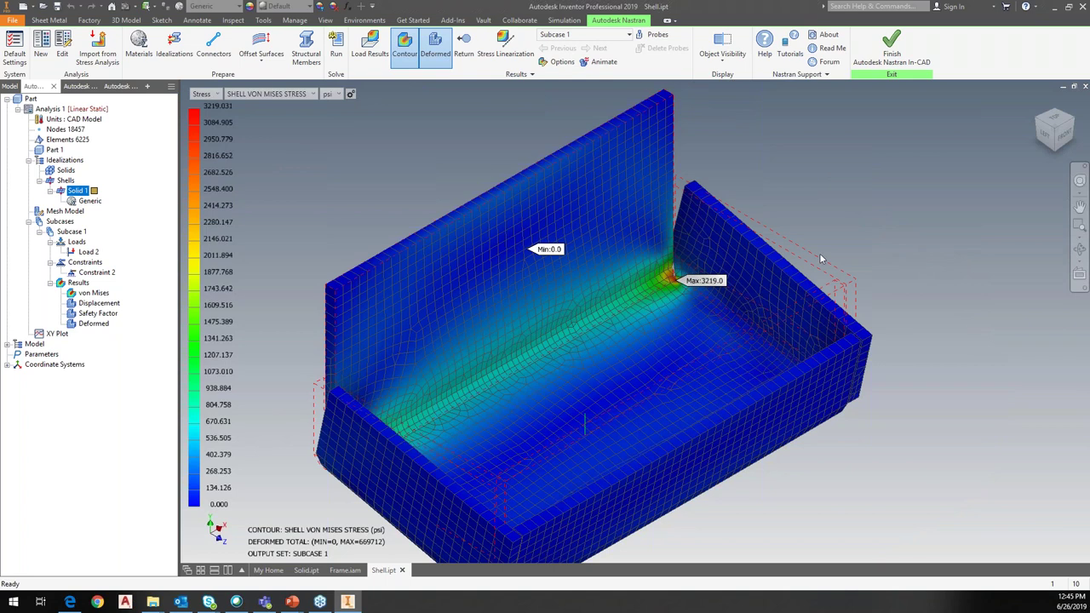
left_click(1047, 132)
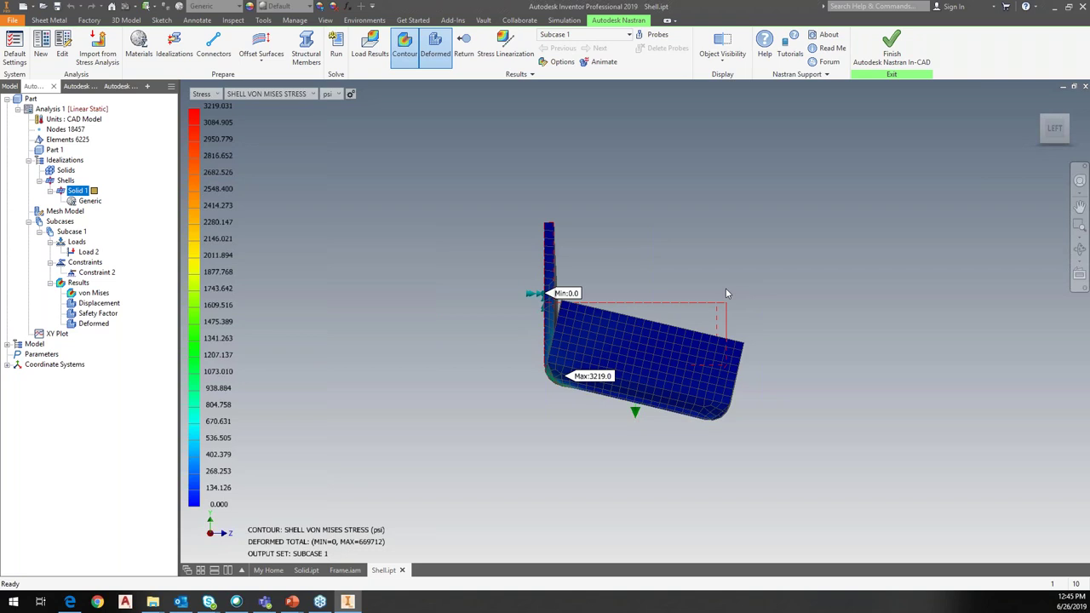
Display the total displacement contour of the shell part
right_click(96, 307)
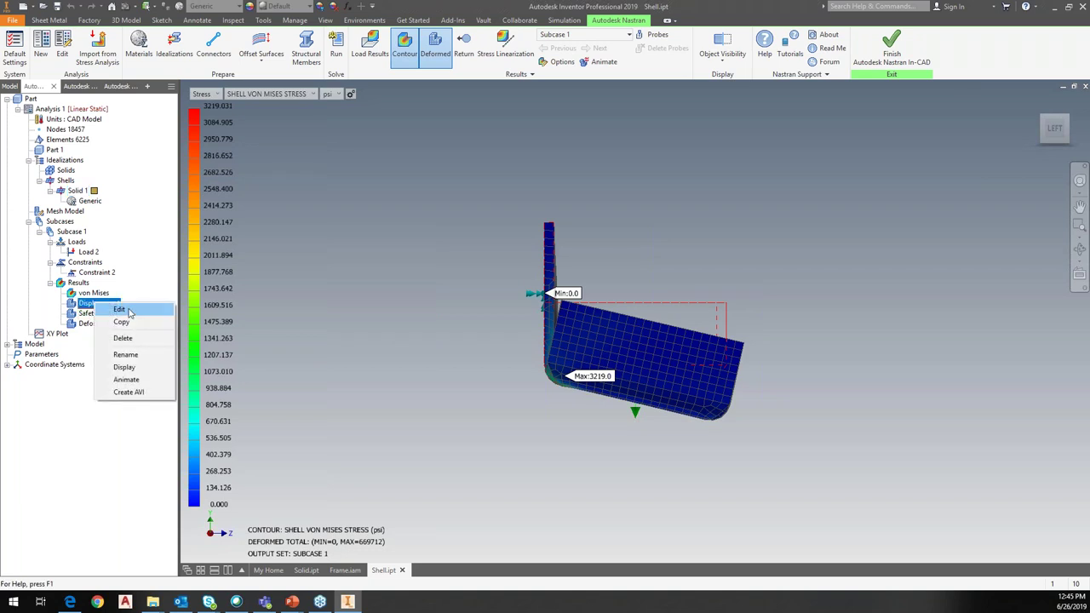
left_click(133, 265)
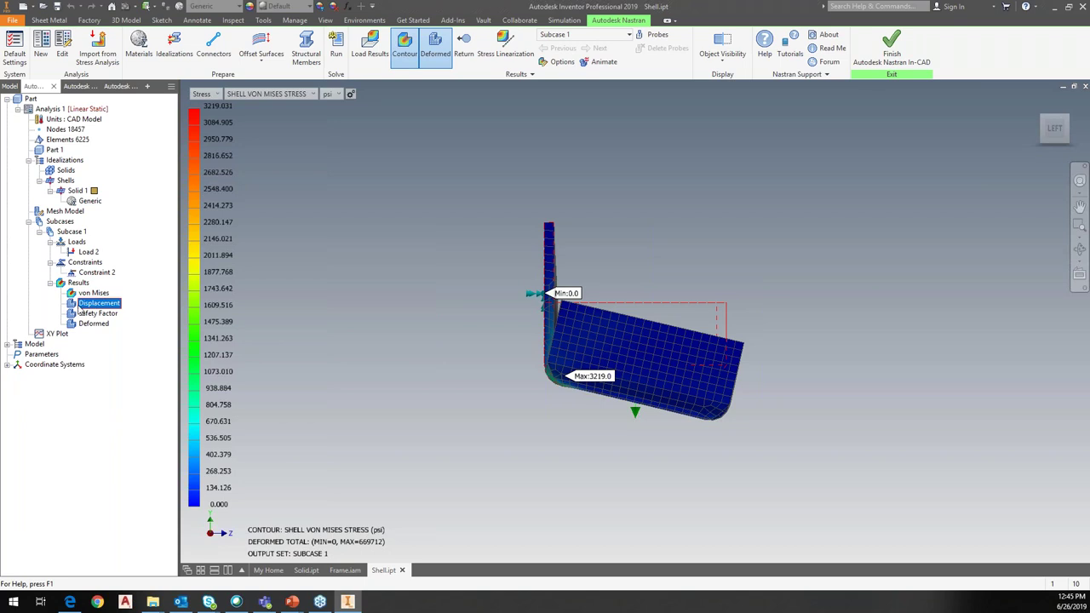
double_click(82, 307)
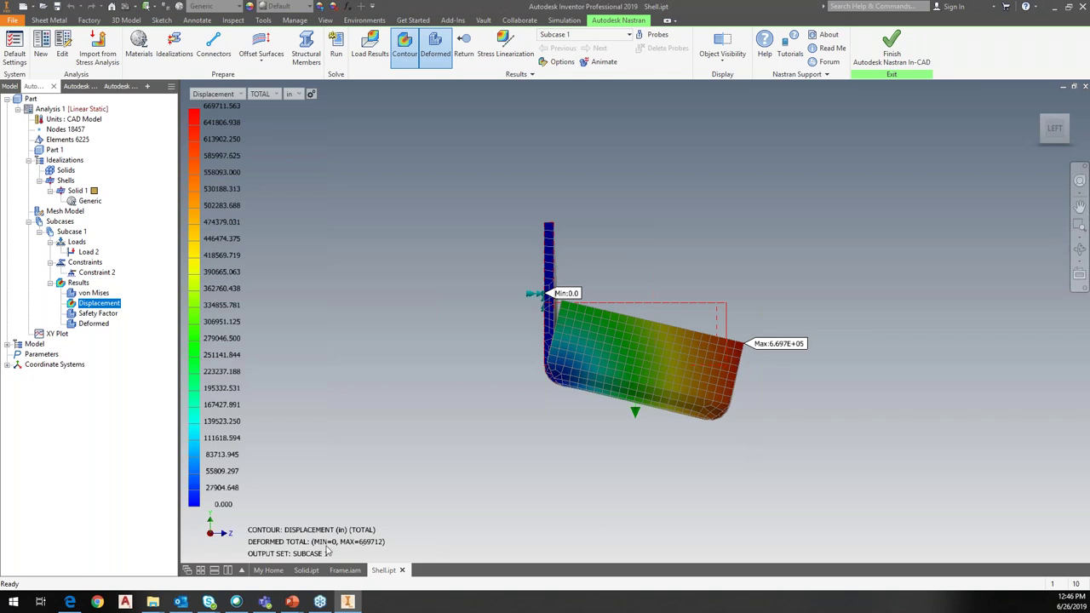
Display the safety factor contour and examine it across the whole tray in a 3D view
left_click(94, 315)
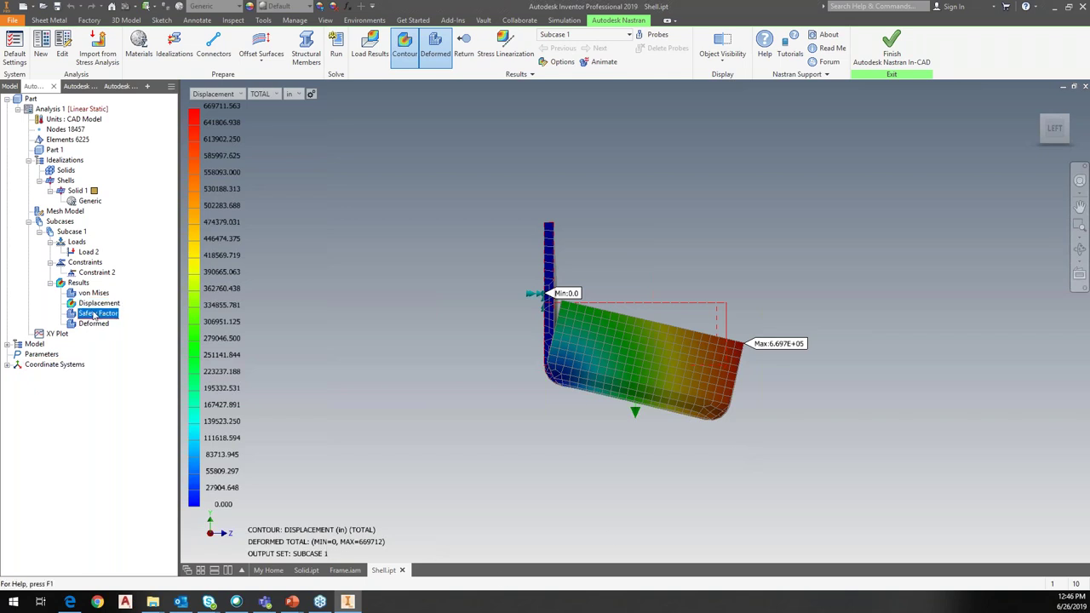
double_click(94, 315)
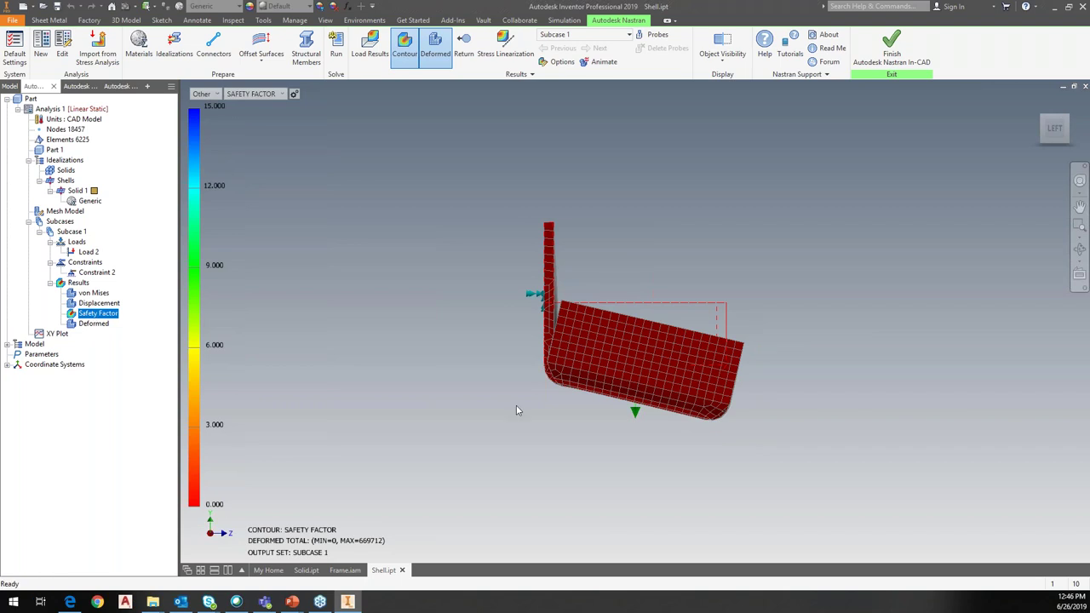
left_click(1068, 119)
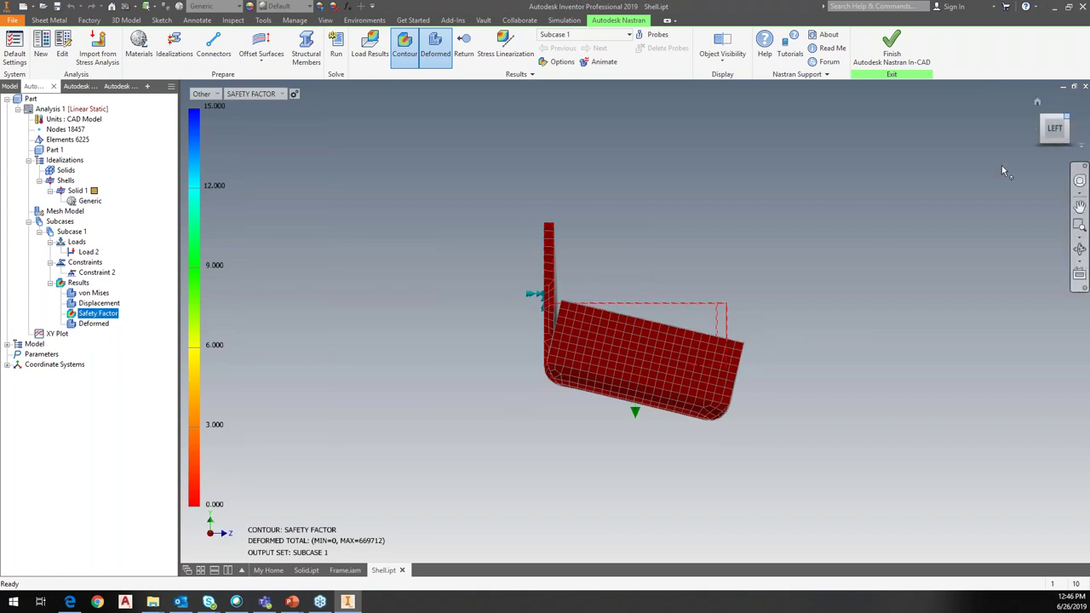
middle_click_drag(826, 301, 644, 359, "shift")
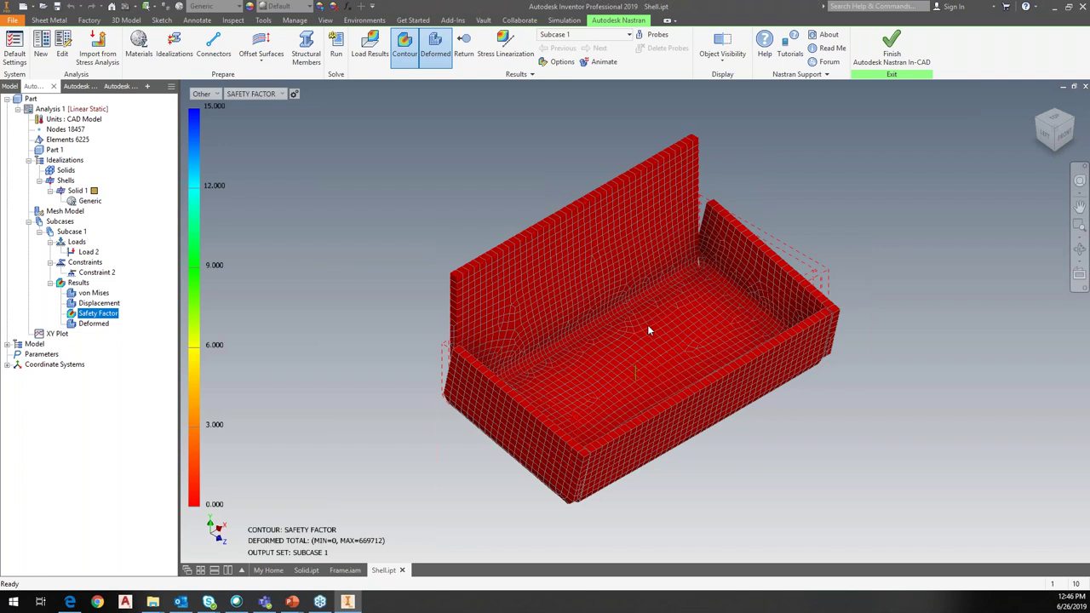
Leave the Nastran environment and open the part's sheet metal defaults
left_click(888, 53)
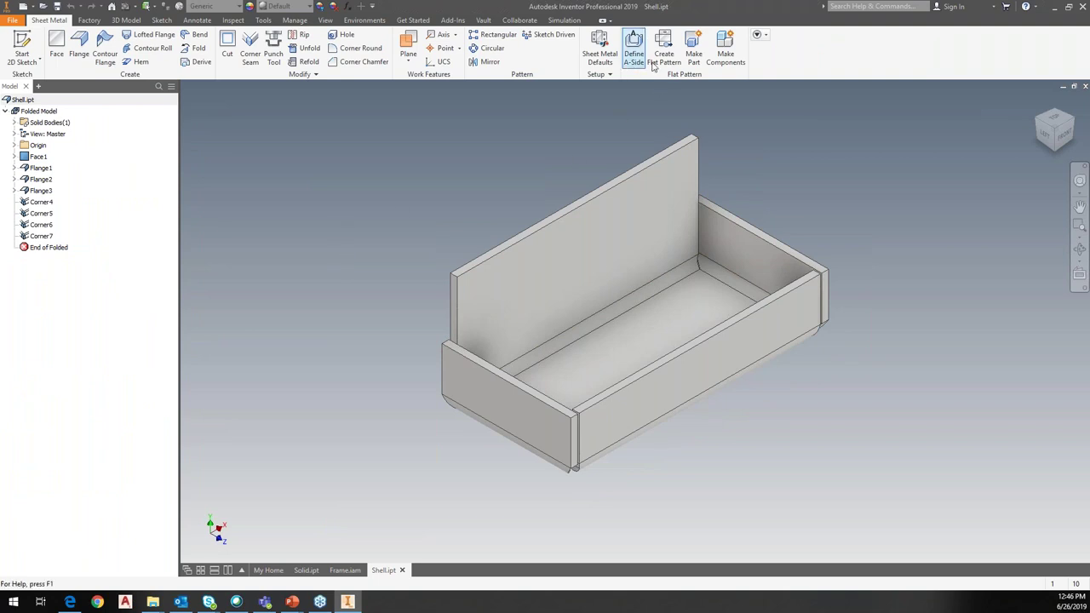
left_click(601, 54)
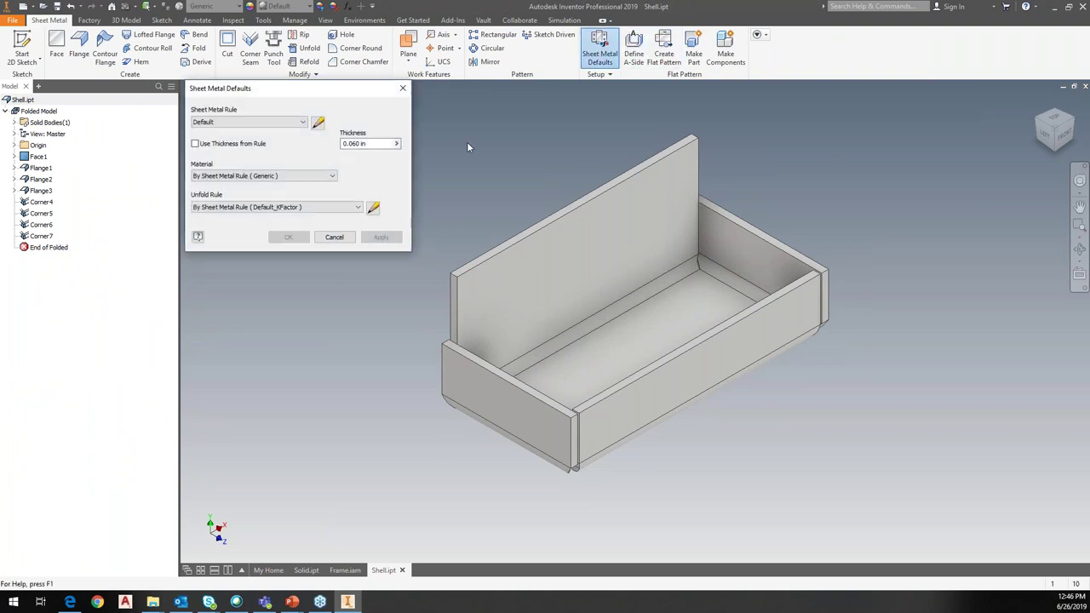
left_click(356, 143)
key("BackSpace")
type("5")
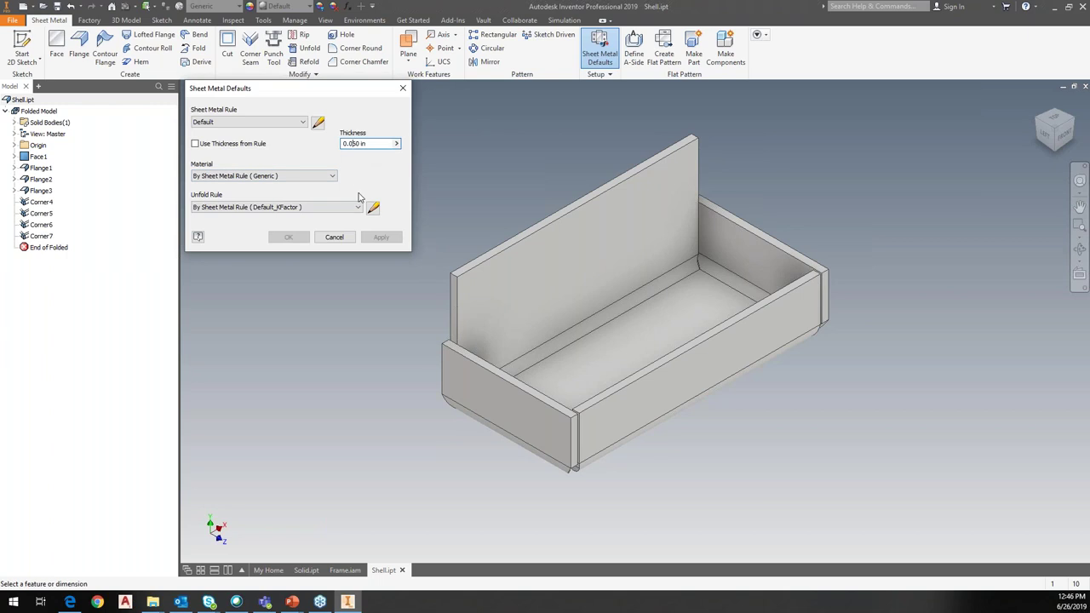
Take the part's sheet metal thickness from the Default rule (0.120 in) and apply it
left_click(196, 144)
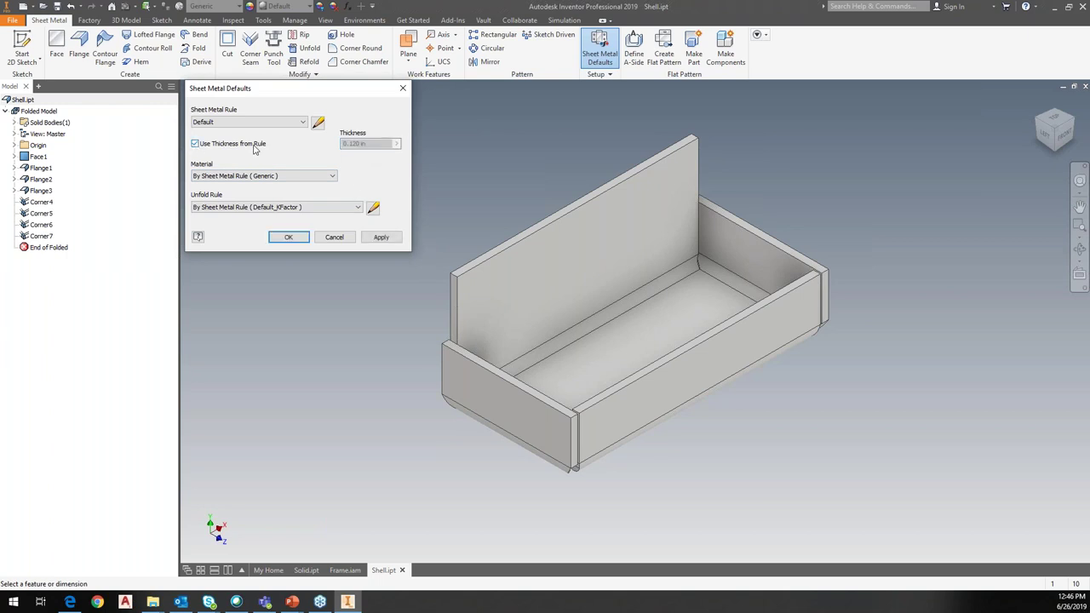
left_click(391, 239)
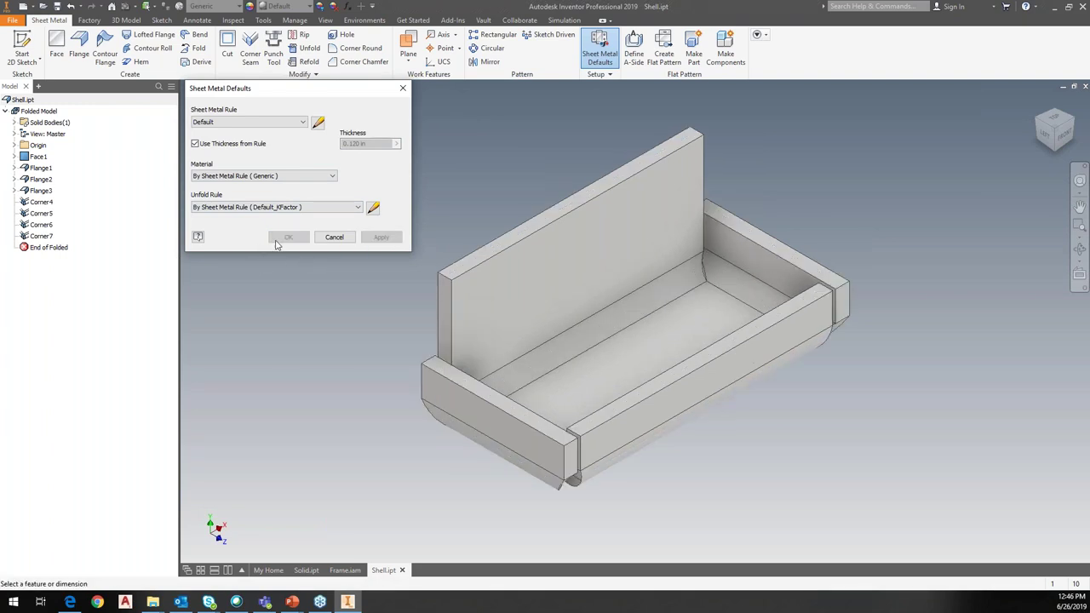
left_click(342, 237)
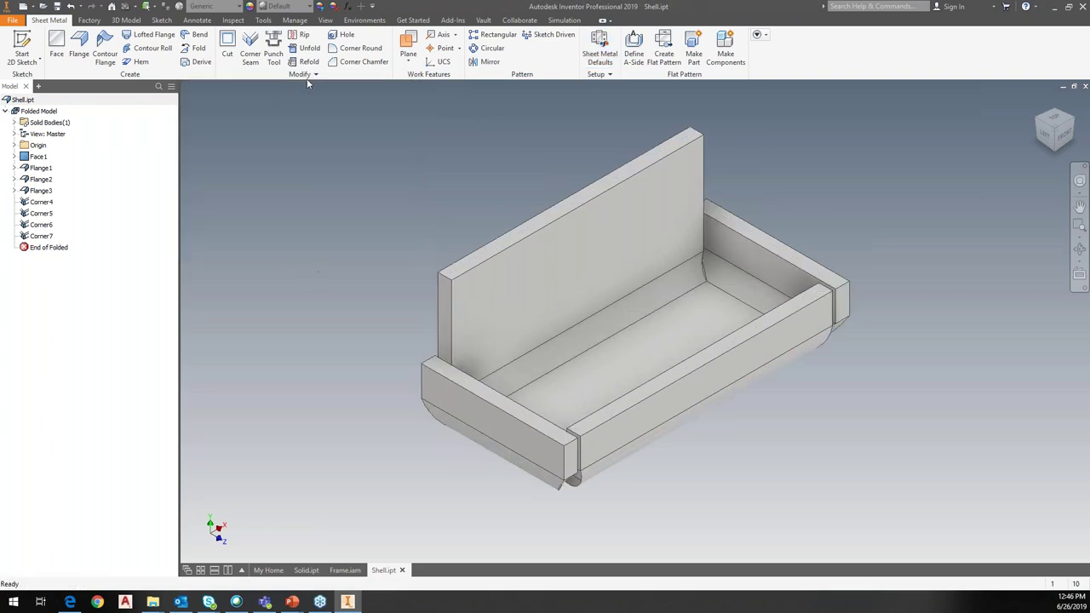
Return to the Nastran In-CAD environment and regenerate the shell mesh on the thickened part
left_click(360, 23)
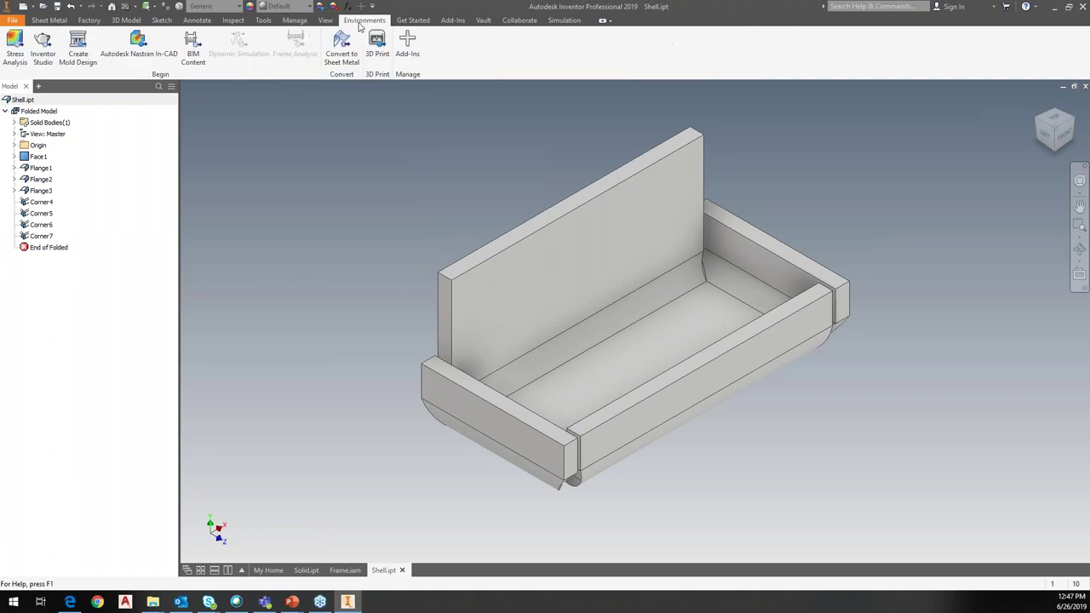
left_click(140, 53)
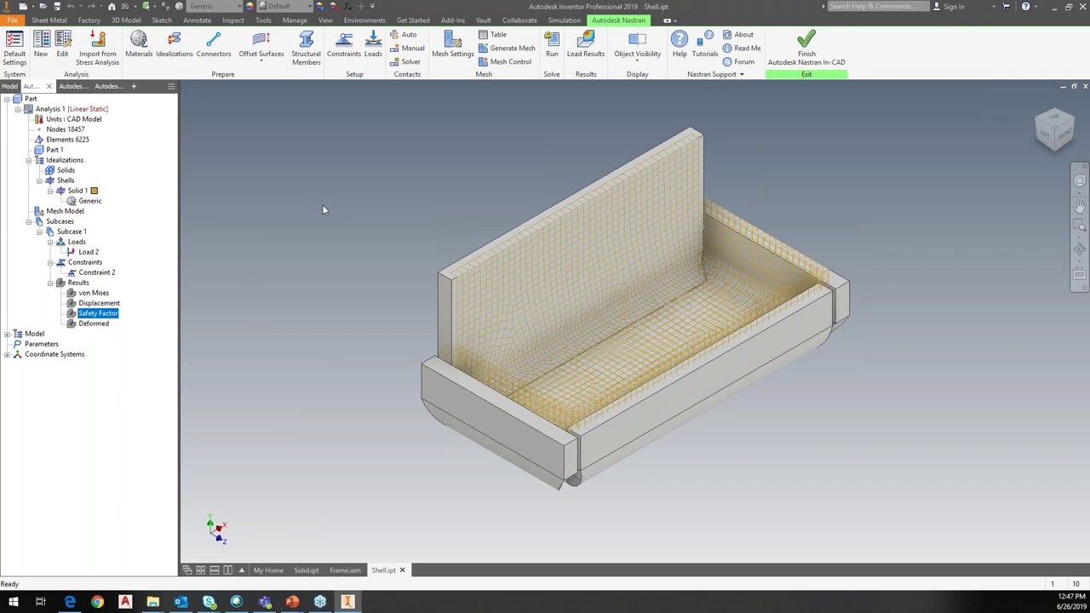
left_click(509, 49)
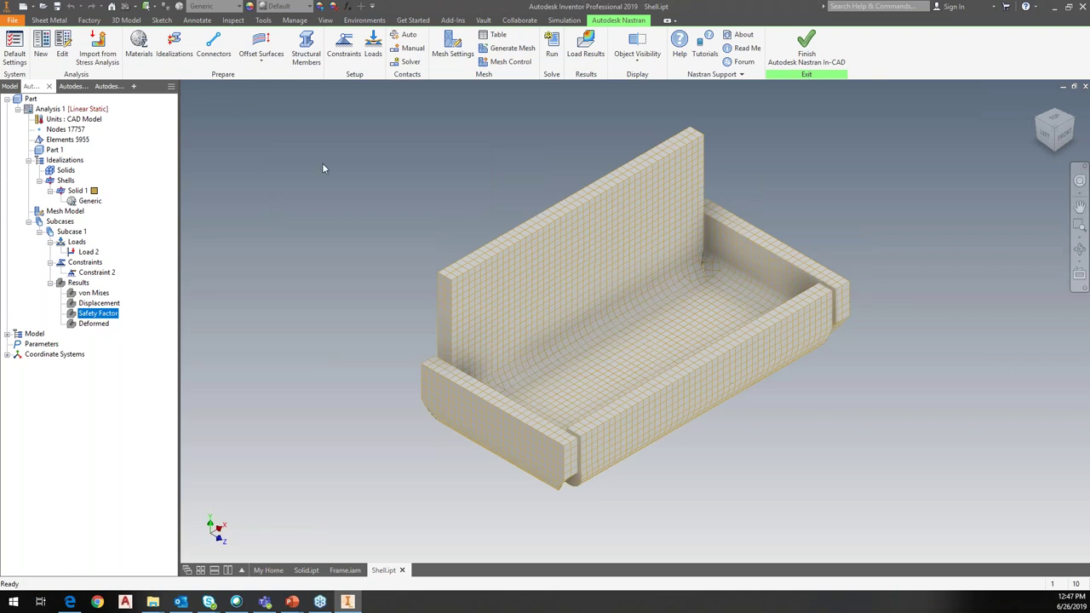
Rerun the linear static analysis and examine the shell von Mises stress around the back bend
left_click(552, 47)
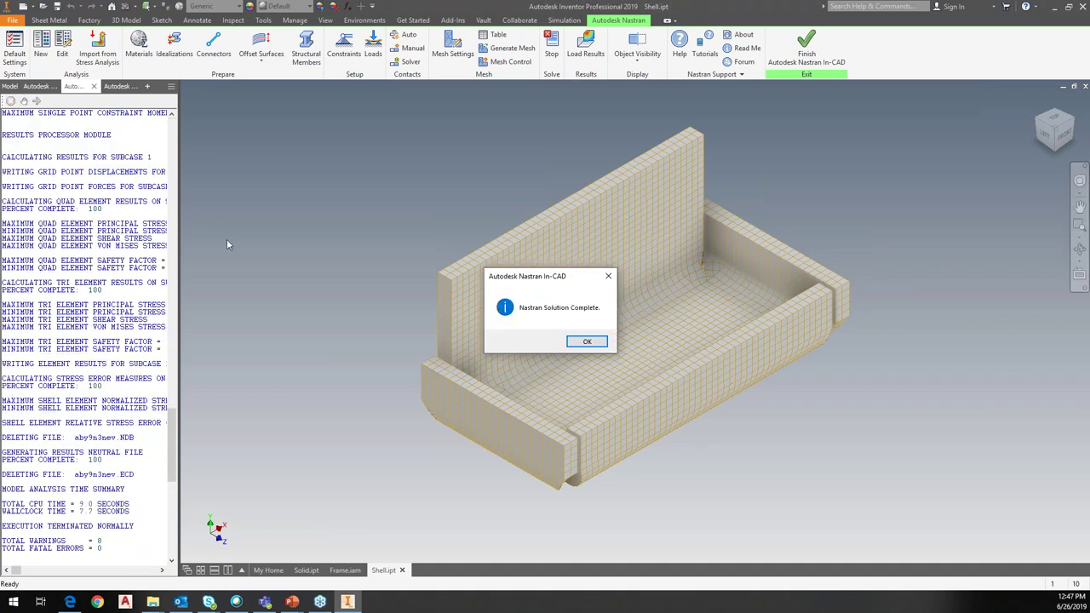
left_click(587, 341)
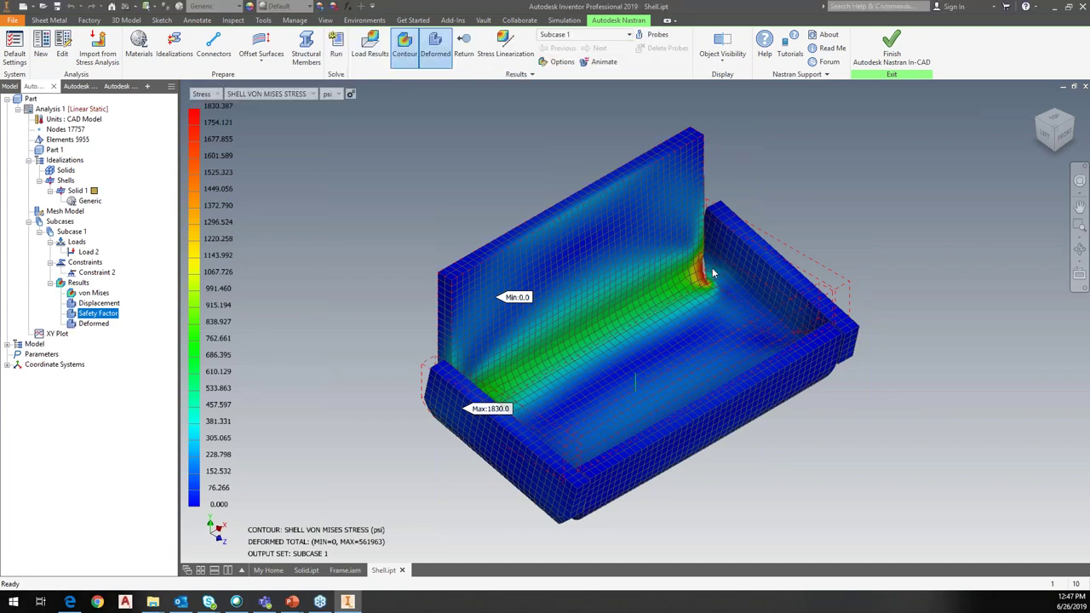
scroll(708, 266, "up", 5)
scroll(674, 314, "down", 5)
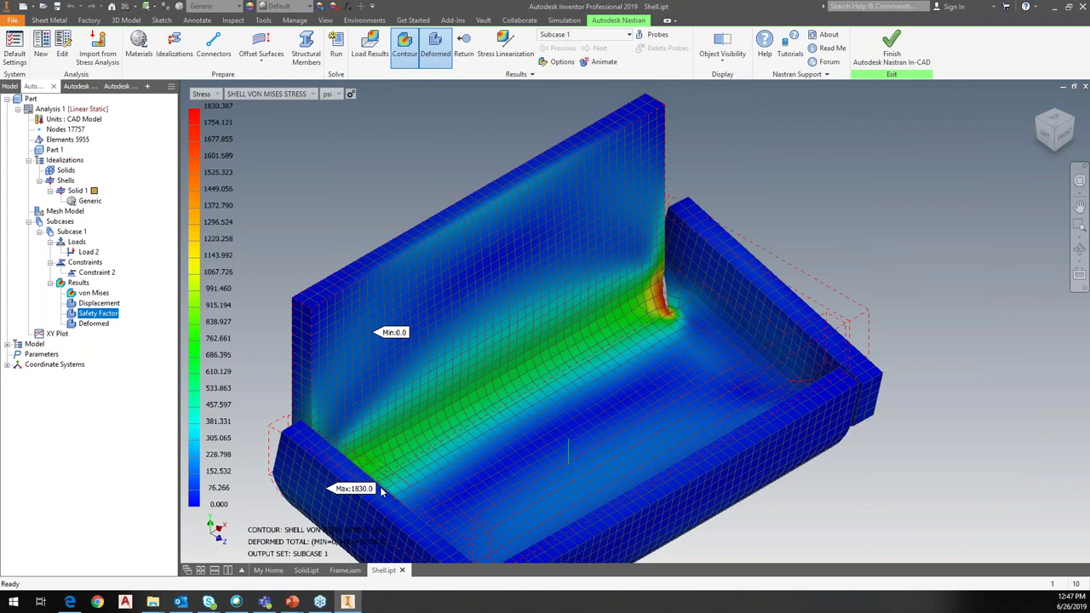
Examine the total displacement and safety factor contours of the thickened tray, including from a rotated view
left_click(98, 304)
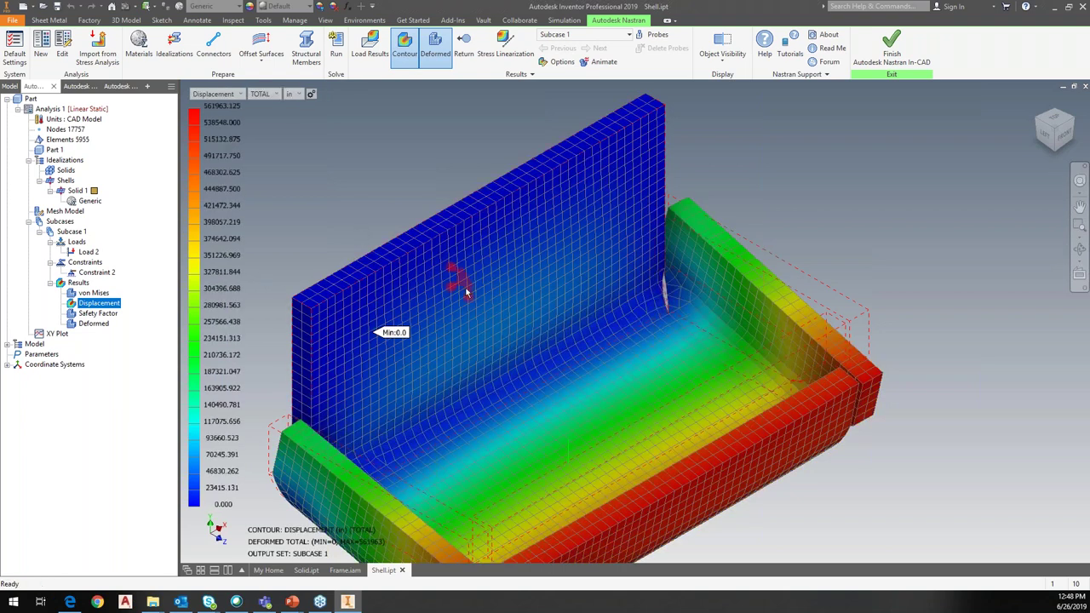
scroll(498, 296, "down", 3)
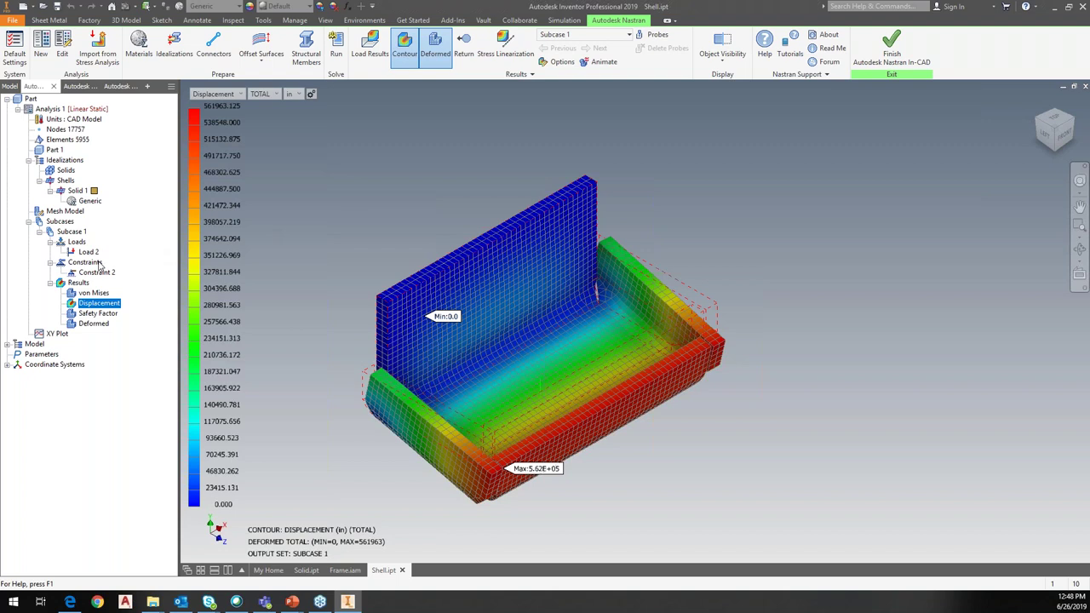
left_click(94, 315)
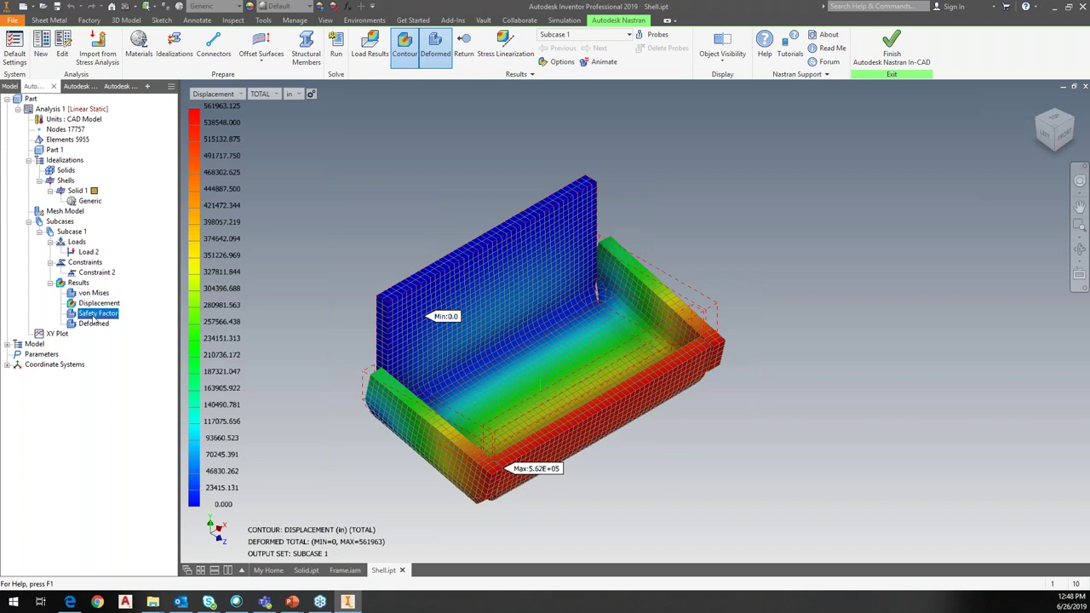
double_click(89, 317)
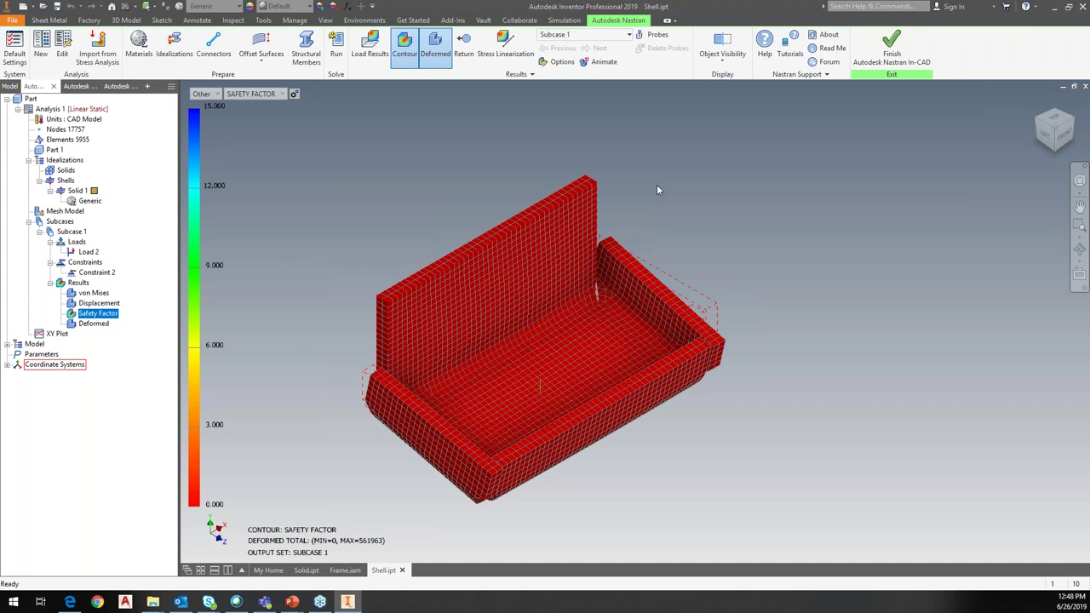
left_click(1080, 248)
left_click_drag(659, 341, 721, 373)
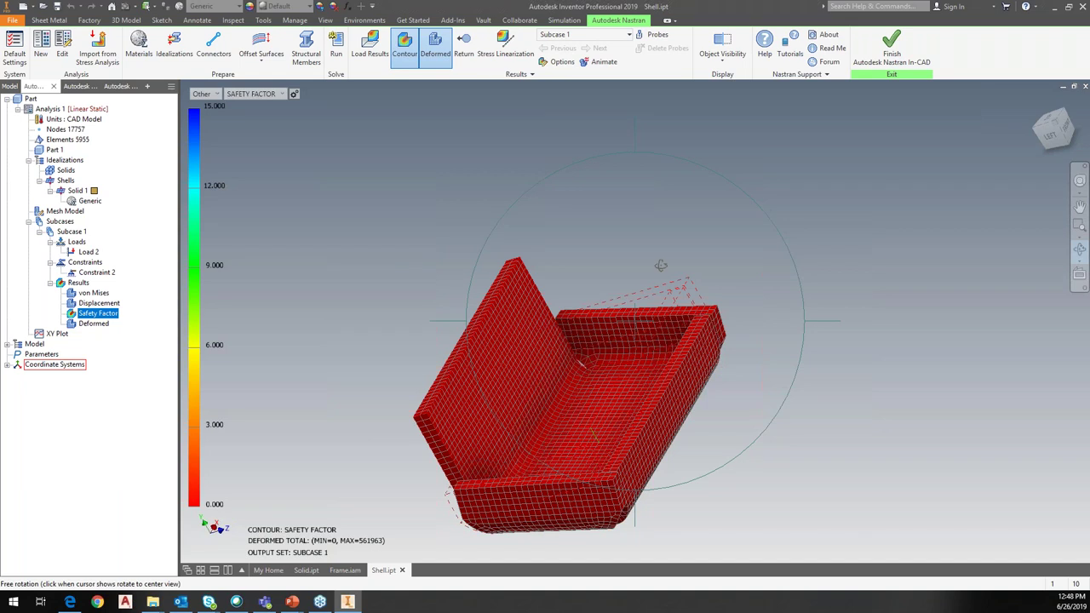
right_click(366, 138)
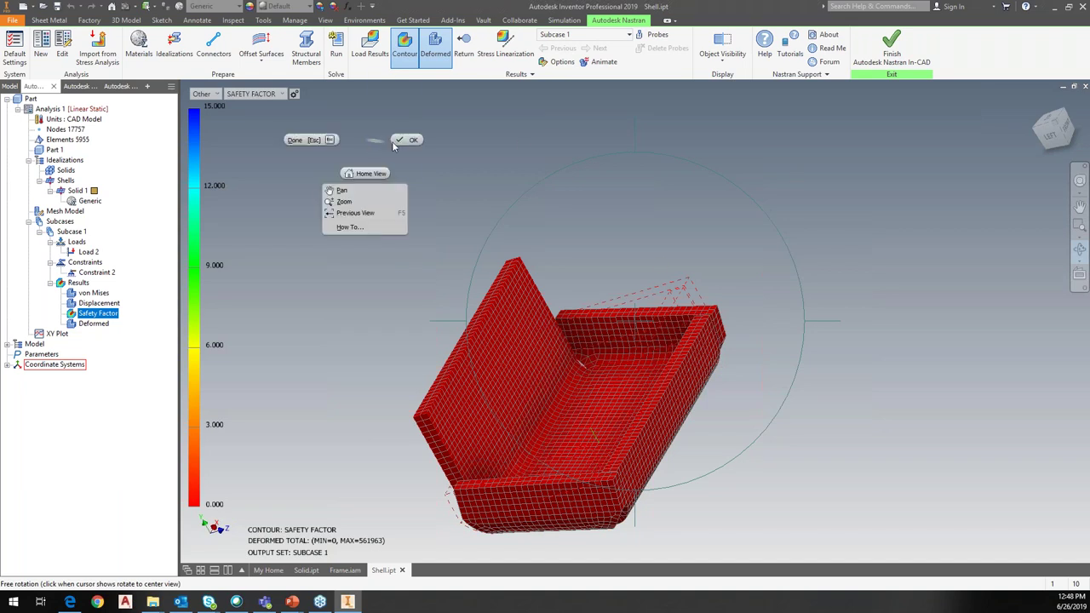
key("Escape")
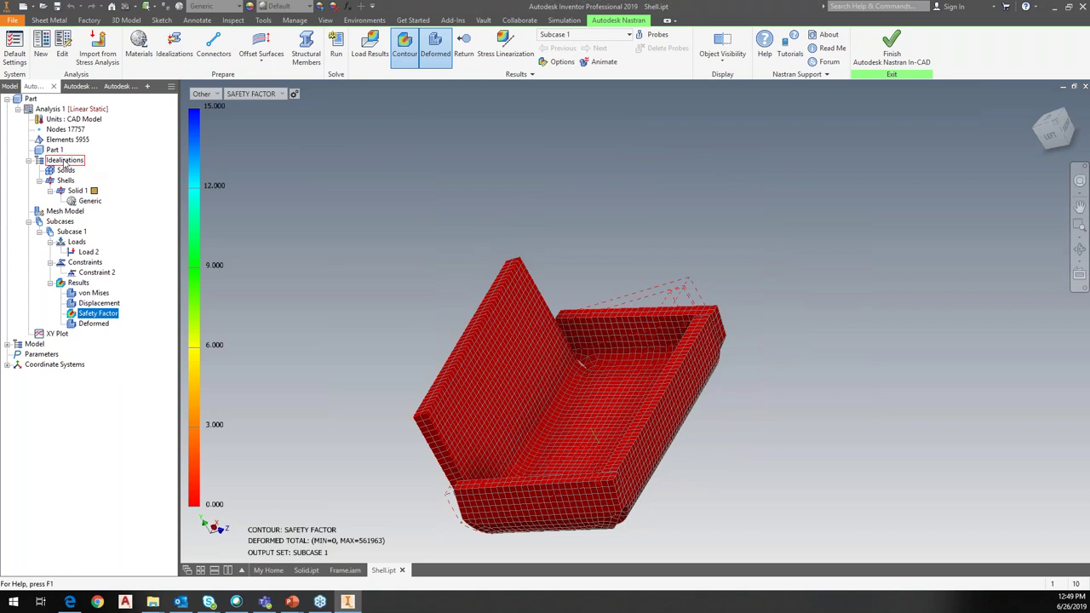
Replace the shell idealization's Generic material with Aluminum 6061 from the Autodesk Material Library
right_click(83, 204)
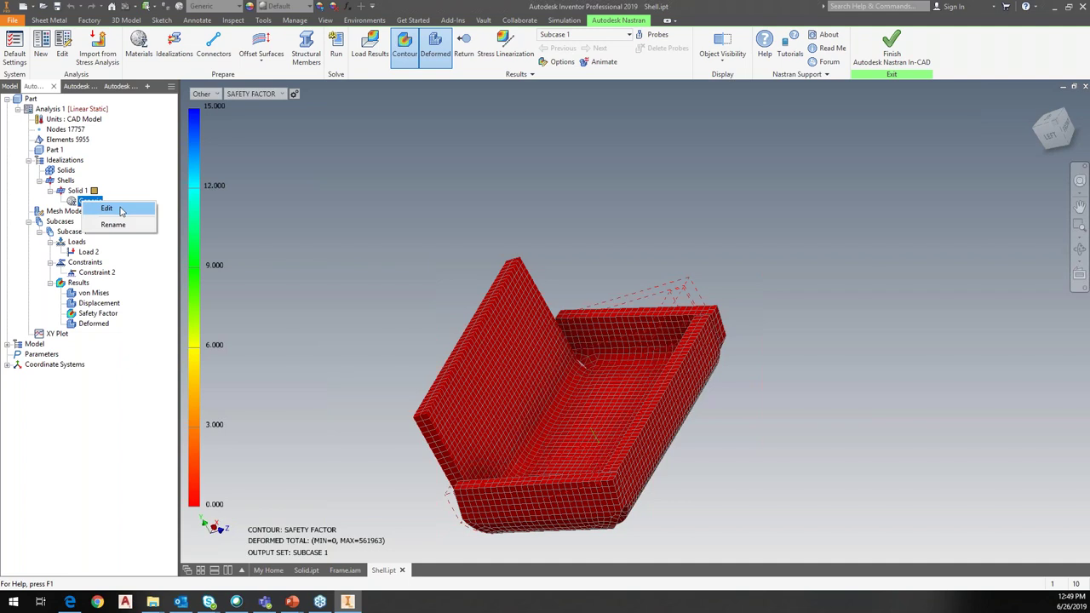
left_click(118, 210)
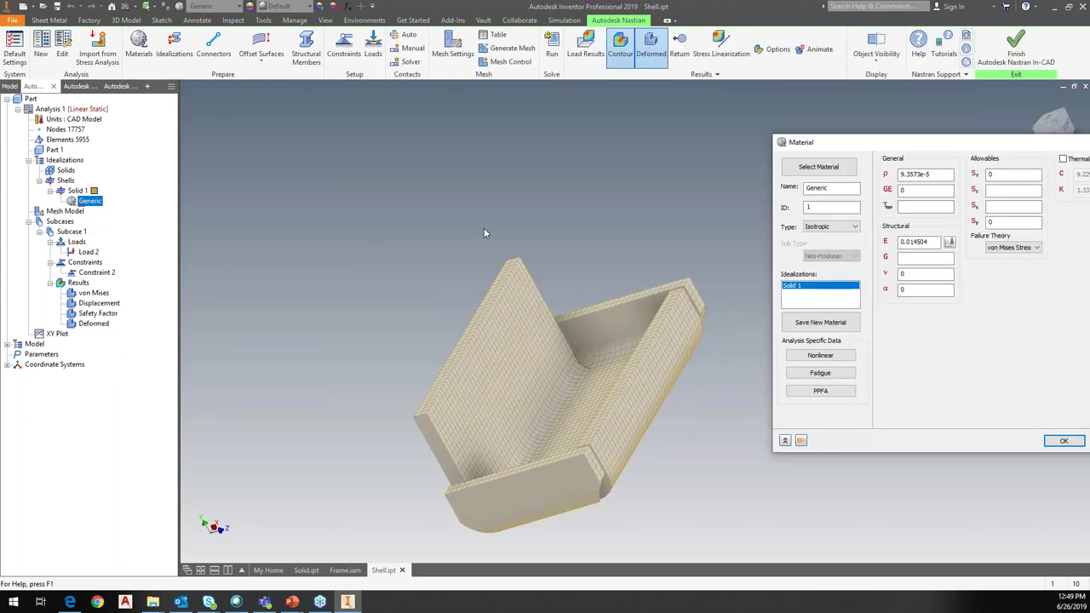
left_click_drag(929, 148, 607, 128)
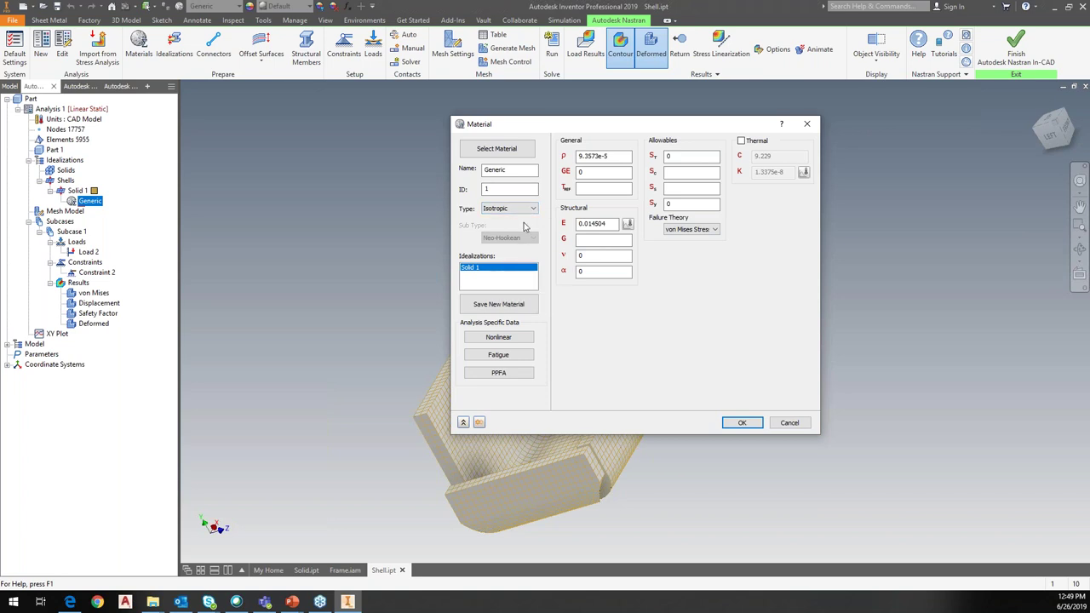
left_click(496, 148)
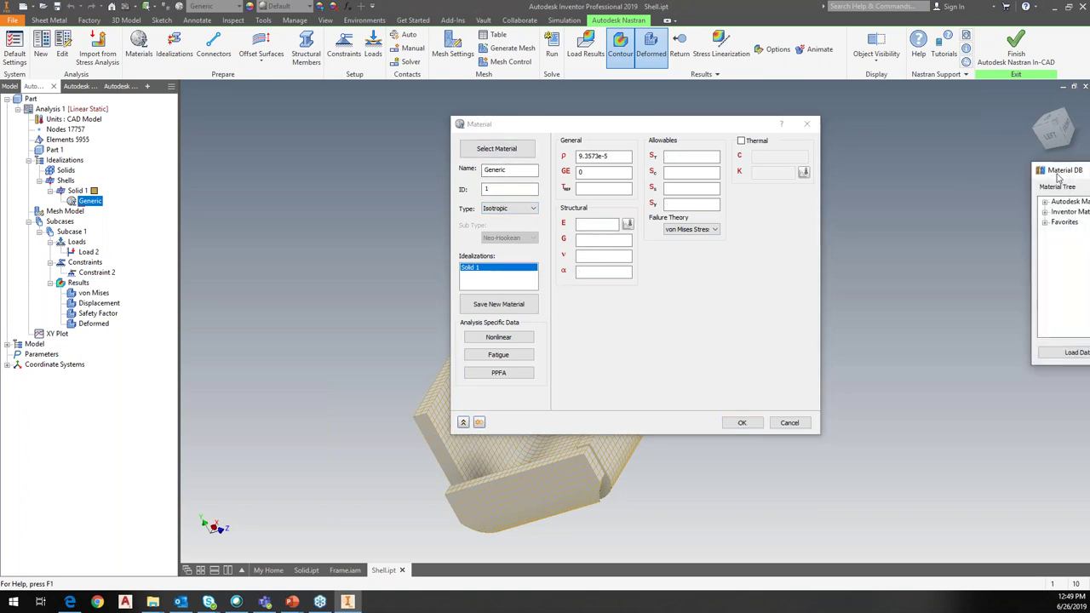
left_click_drag(1058, 176, 575, 138)
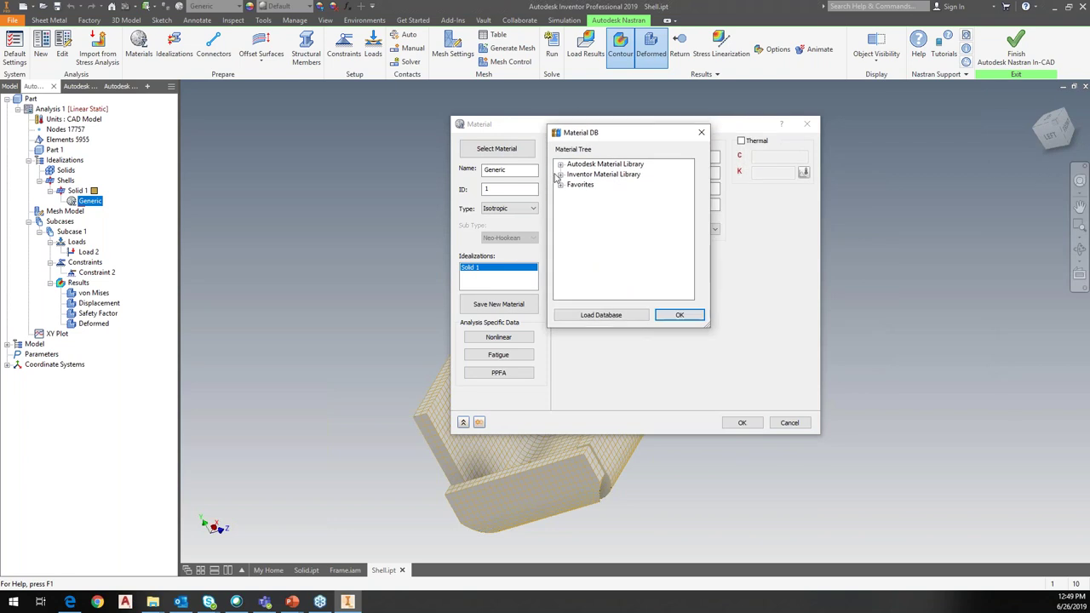
left_click(560, 165)
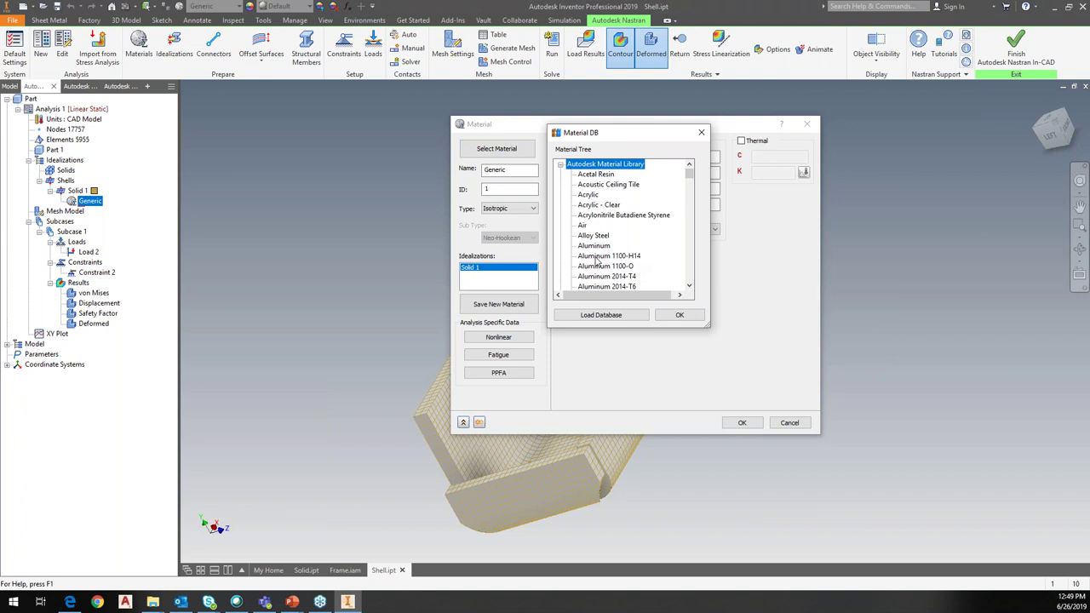
scroll(598, 262, "down", 4)
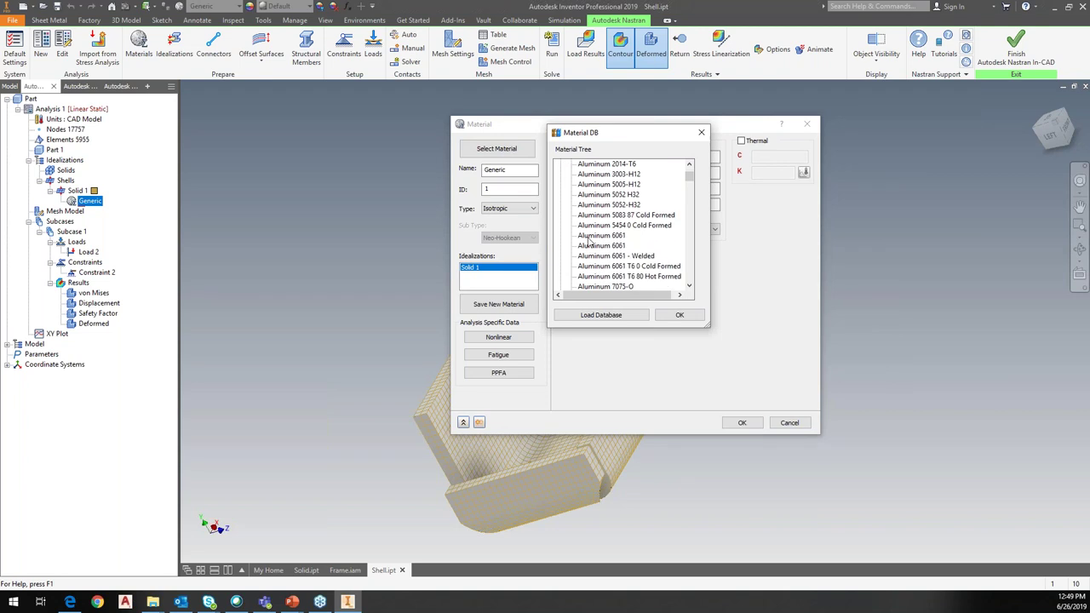
left_click(588, 238)
left_click(696, 316)
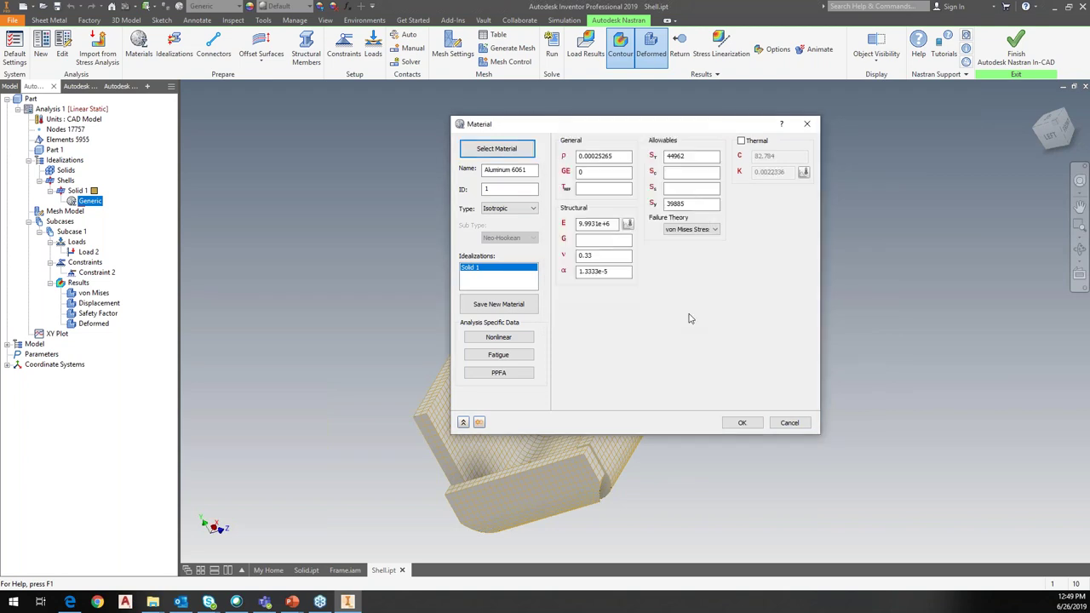
left_click(745, 423)
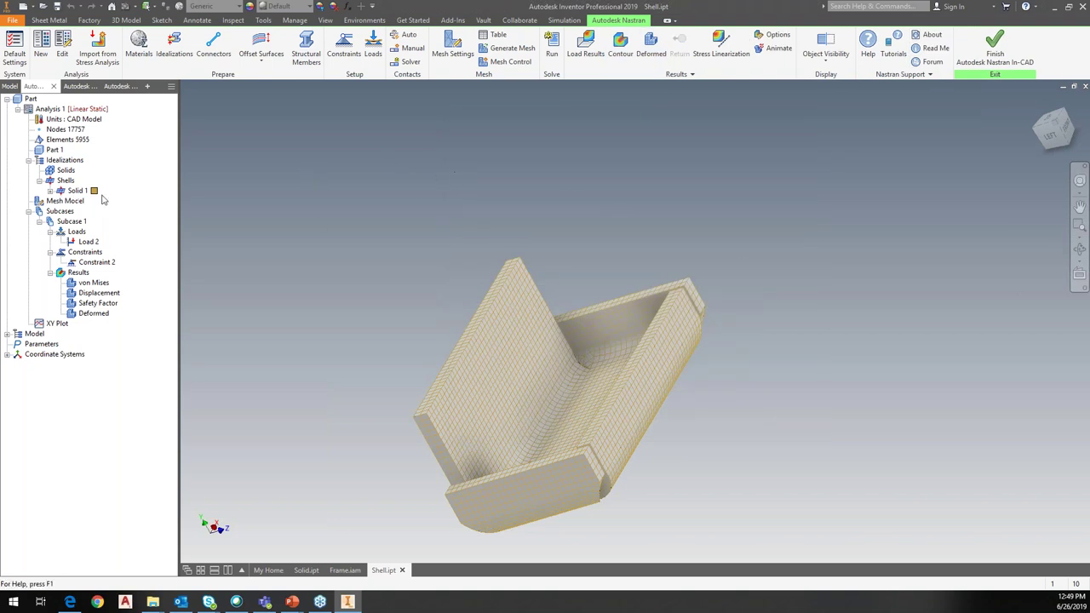
Check the material under the Solid 1 shell idealization and rerun the linear static analysis with Aluminum 6061
left_click(70, 192)
left_click(49, 191)
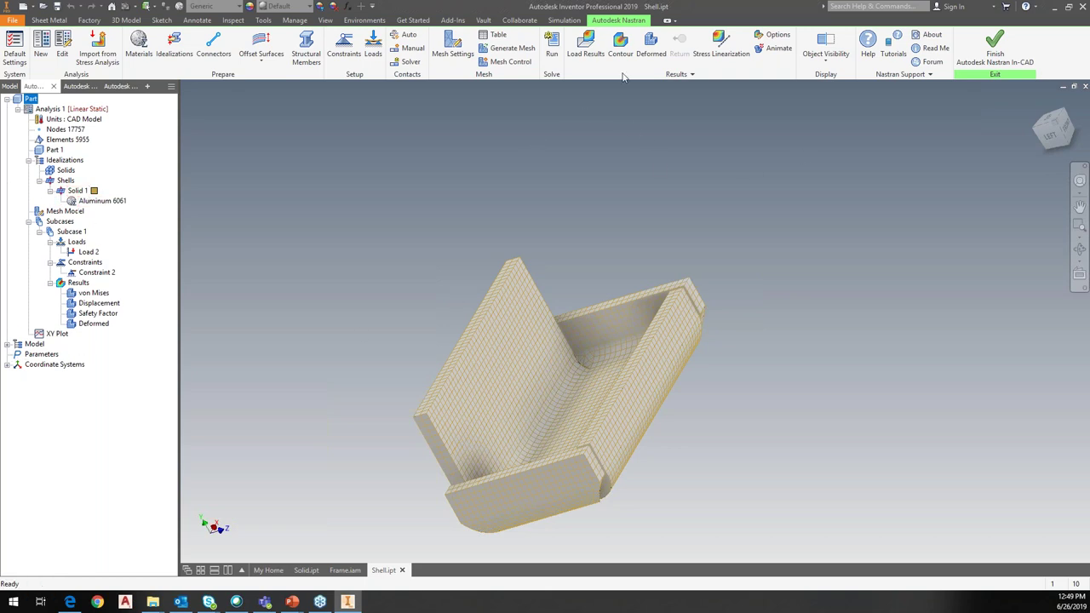
left_click(551, 49)
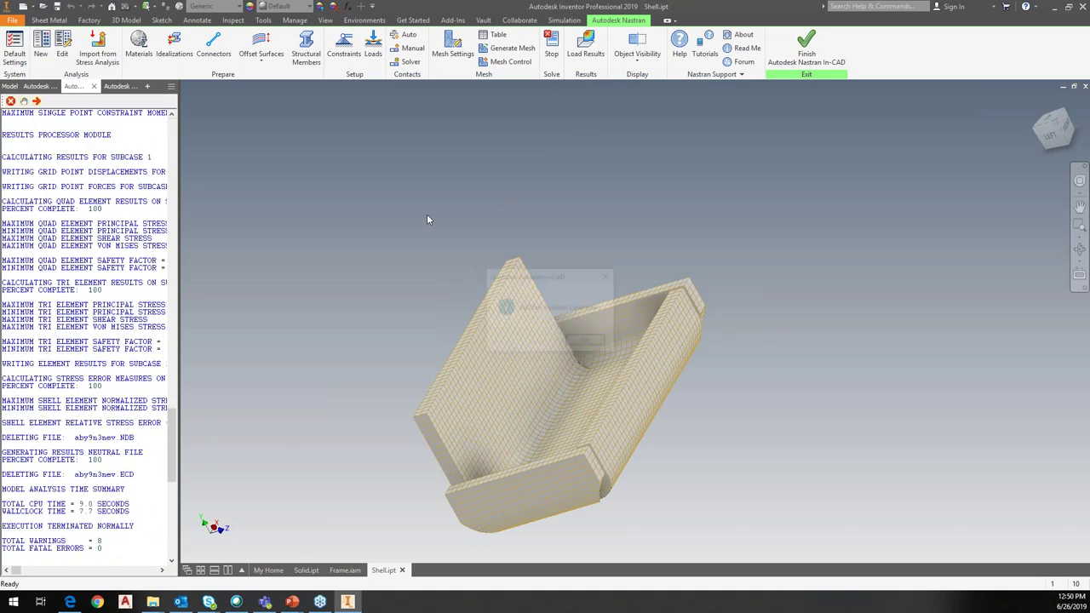
left_click(587, 341)
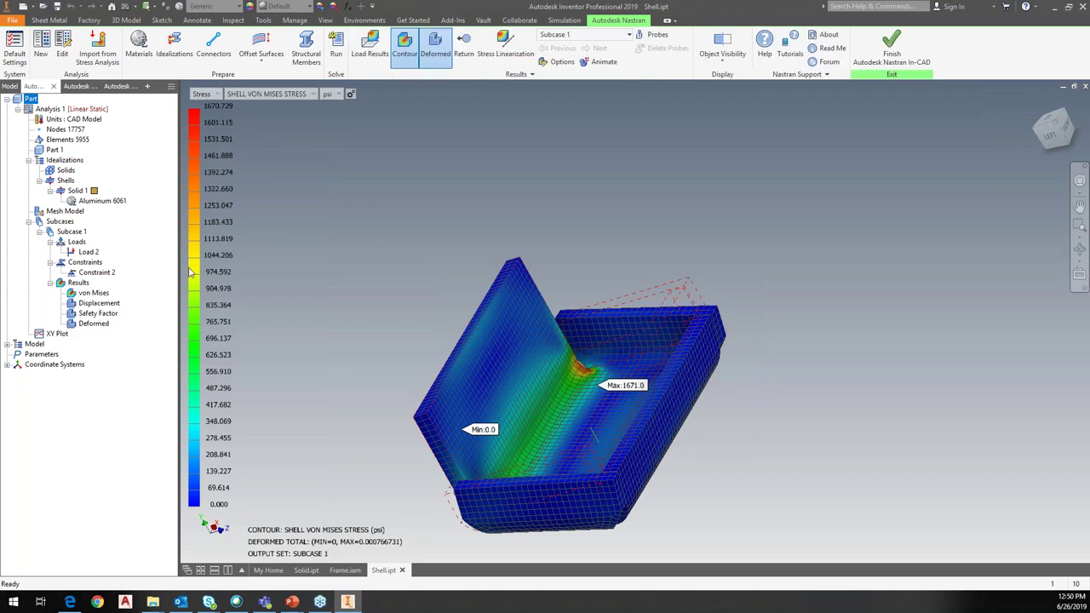
Display the total displacement contour and the safety factor contour for the Aluminum 6061 shell
left_click(101, 303)
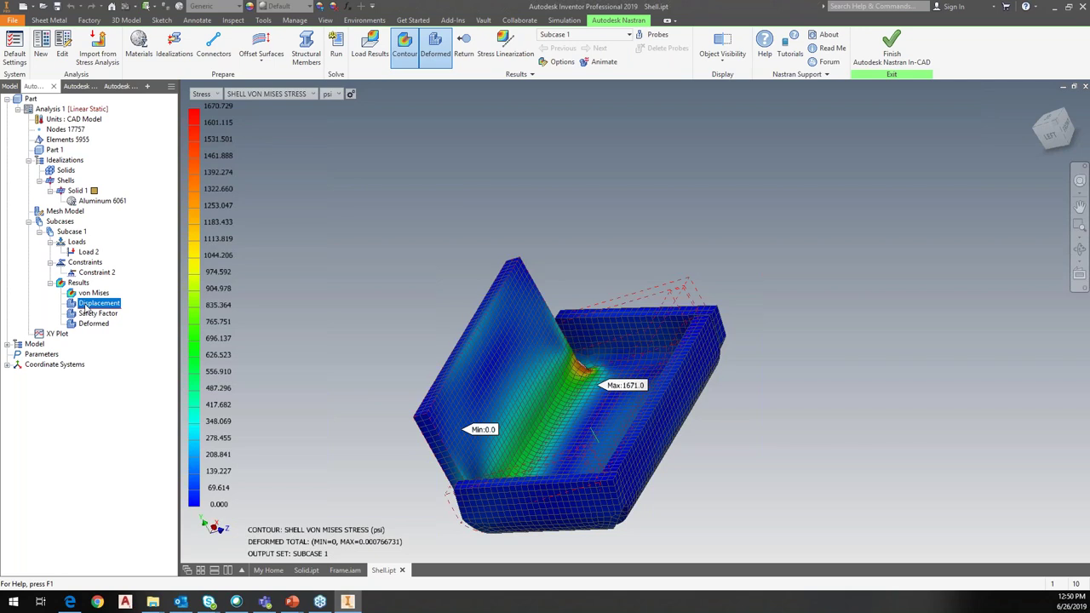
double_click(86, 309)
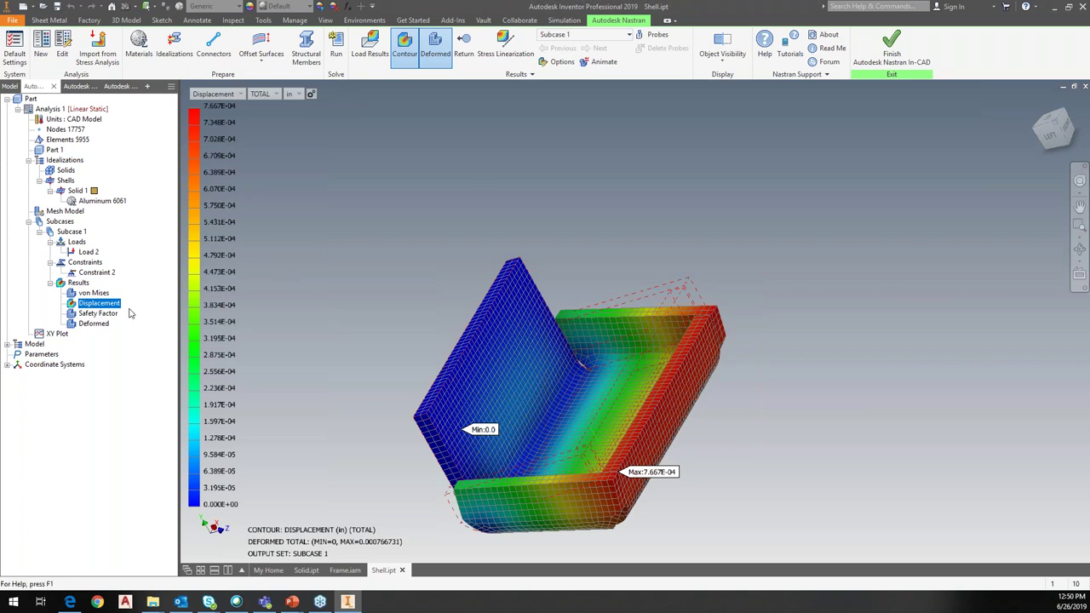
left_click(88, 313)
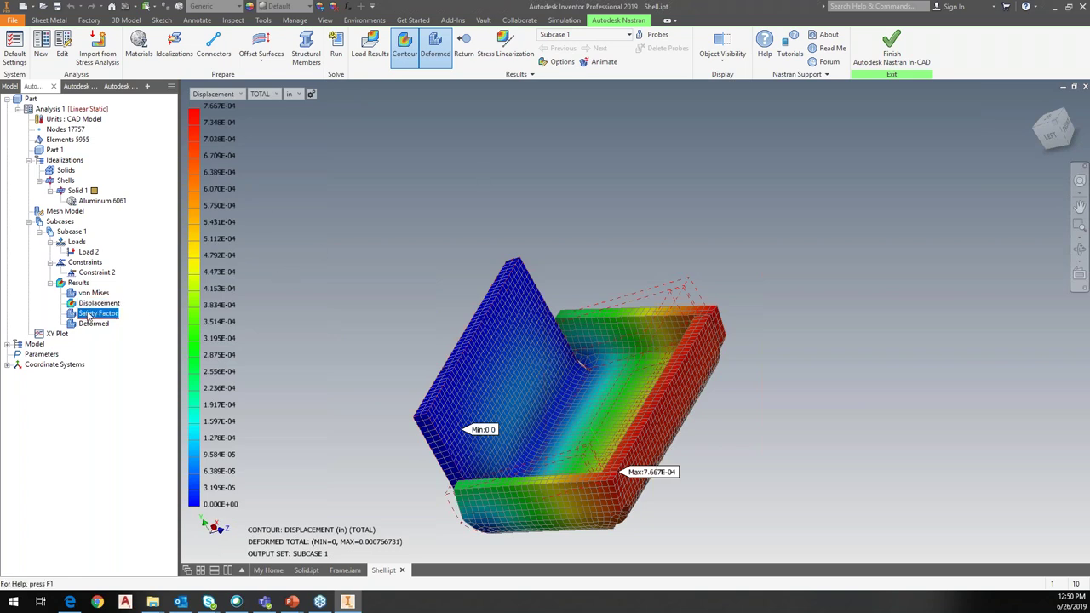
double_click(88, 314)
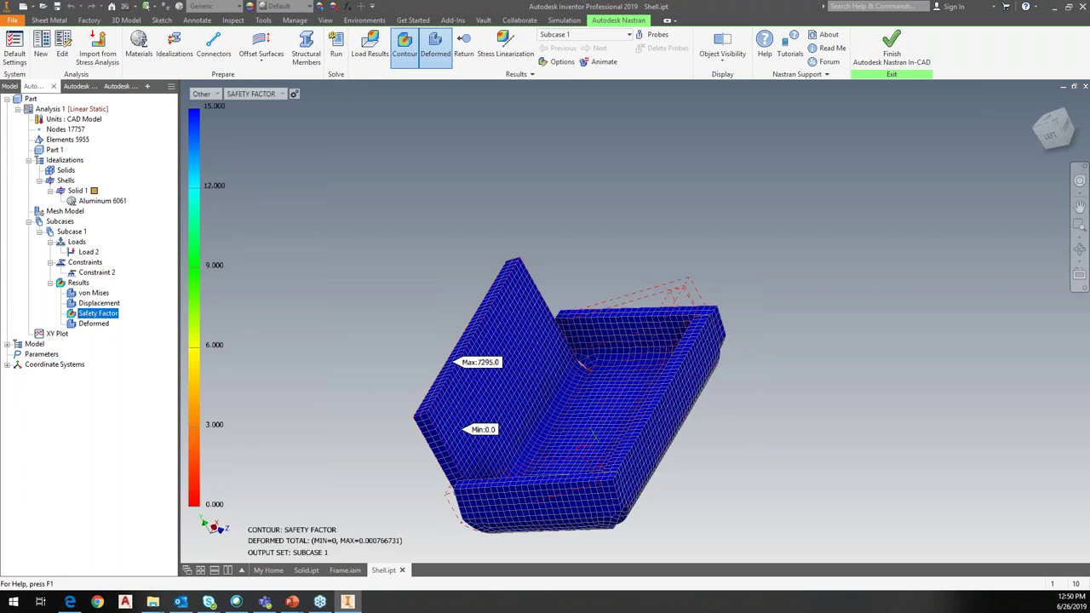